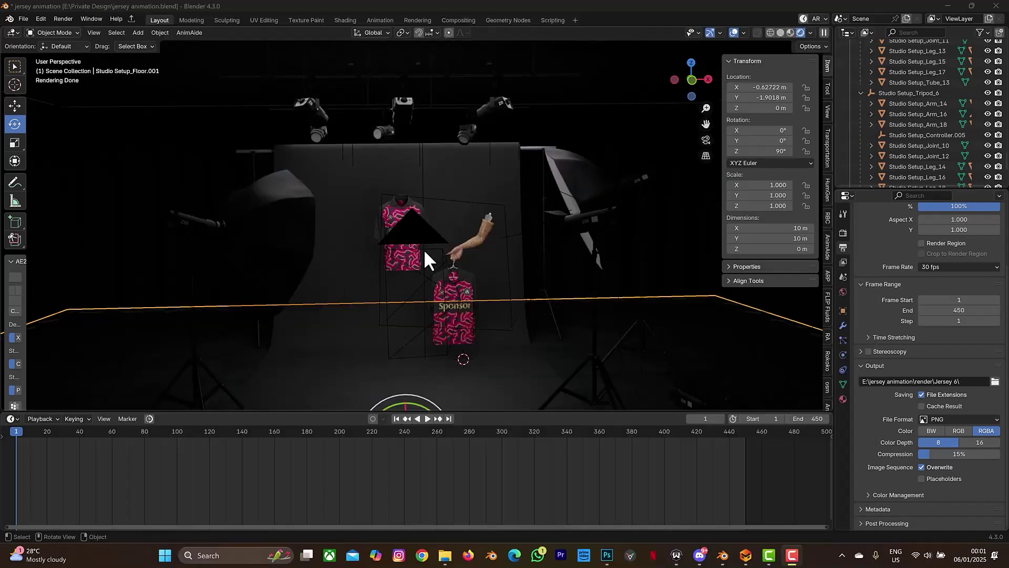
Hide the background collection in the viewport so only the jerseys and hand show, and switch to Photoshop
scroll(446, 248, "down", 1)
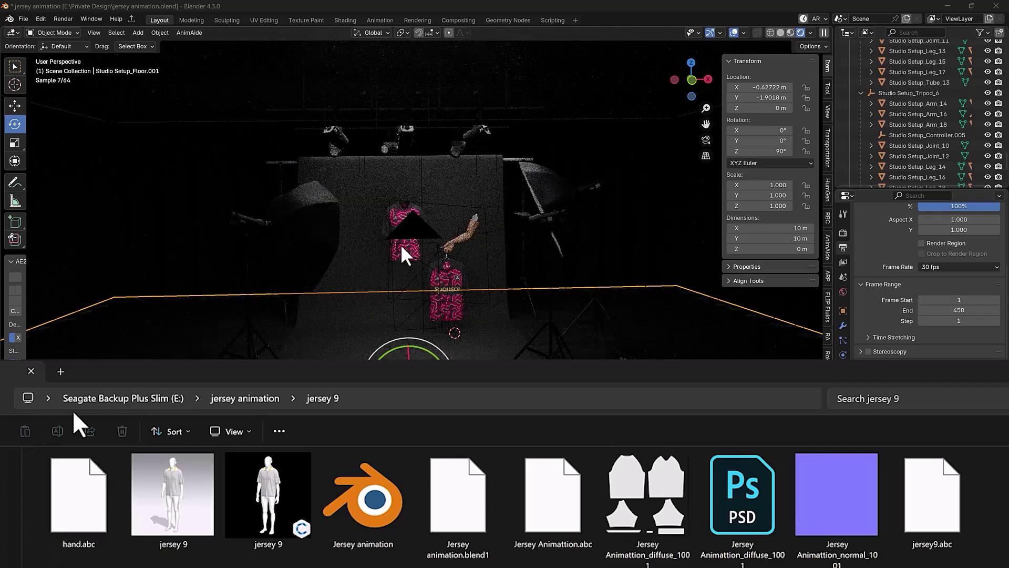
key("space")
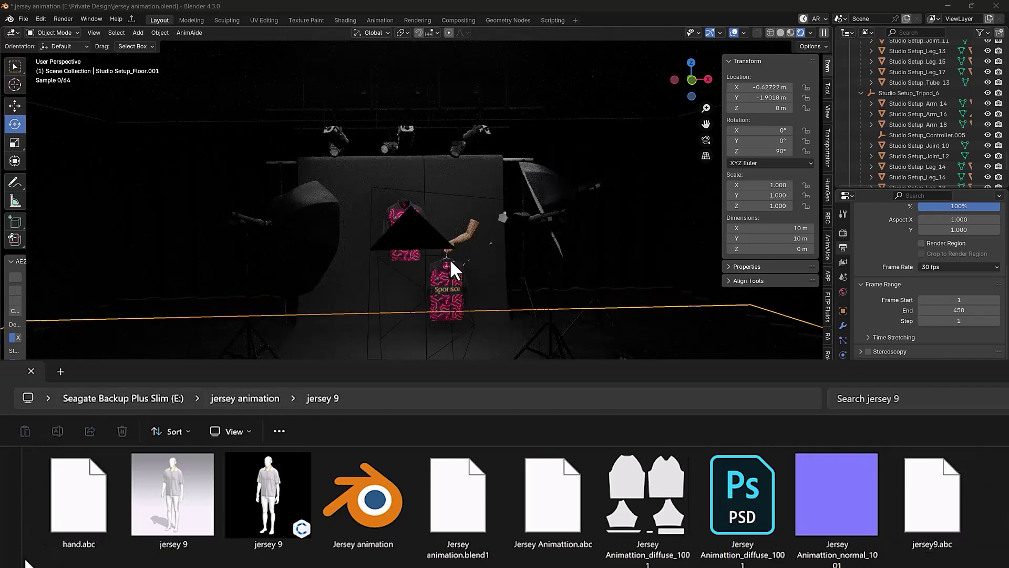
scroll(450, 259, "up", 3)
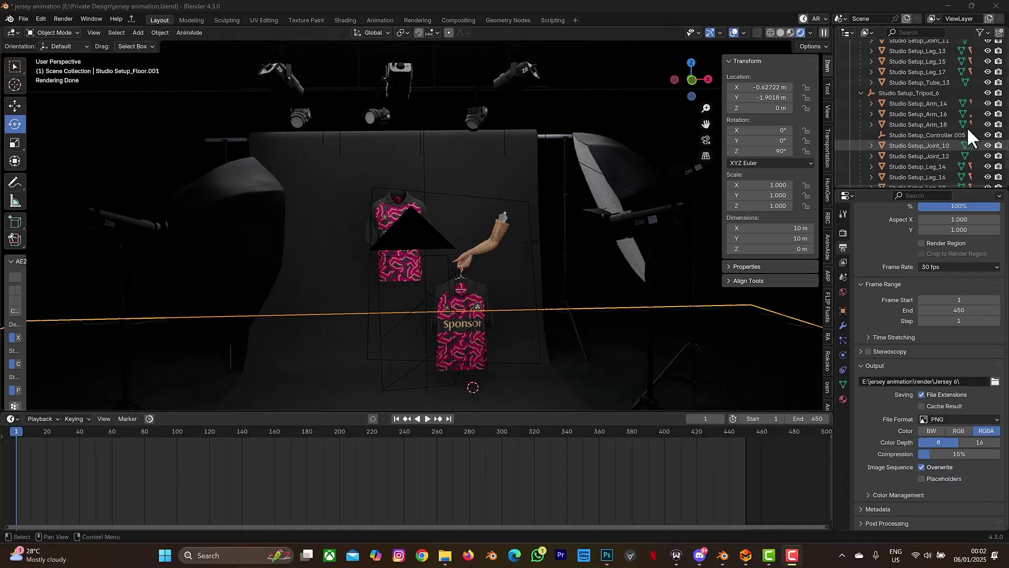
scroll(963, 137, "up", 10)
scroll(950, 114, "up", 5)
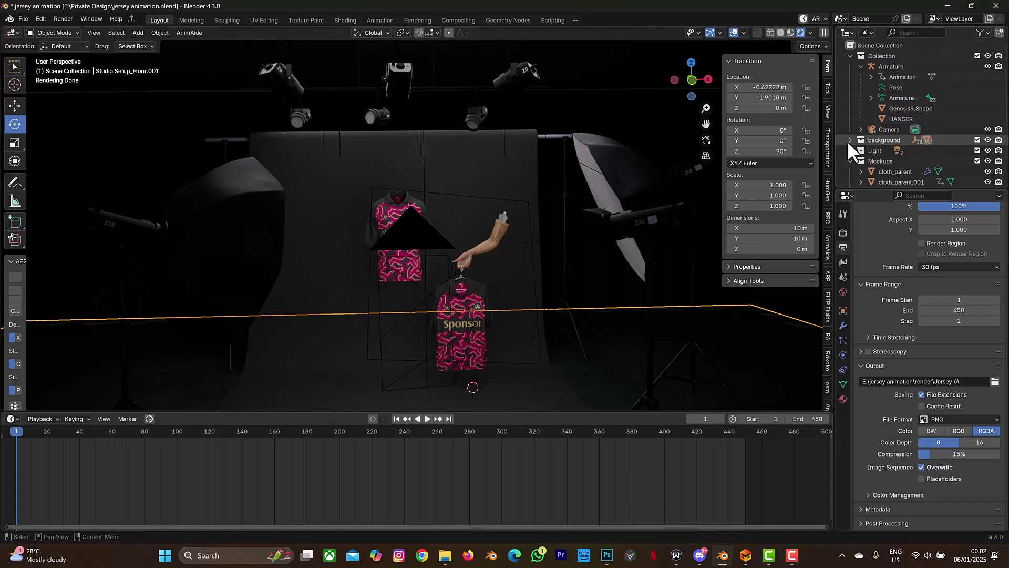
left_click(851, 140)
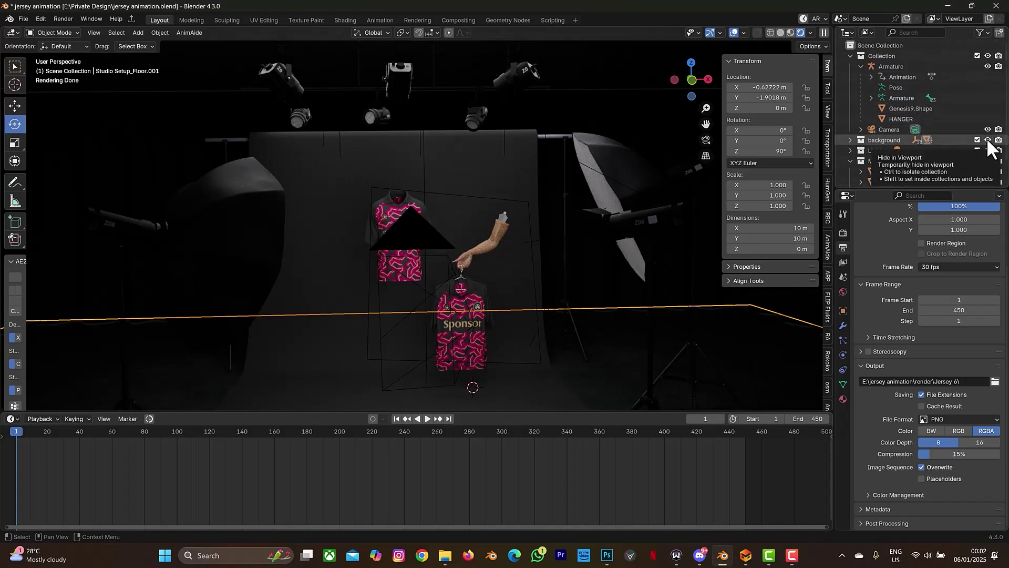
left_click(988, 140)
left_click_drag(704, 80, 462, 207)
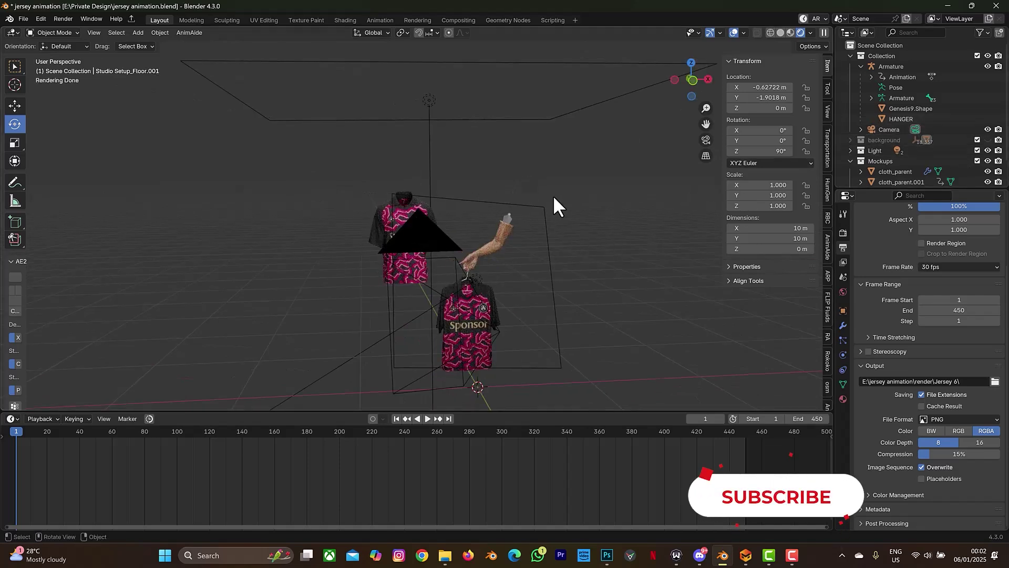
mouse_move(691, 76)
left_mouse_down()
mouse_move(639, 87)
mouse_move(687, 83)
left_mouse_up()
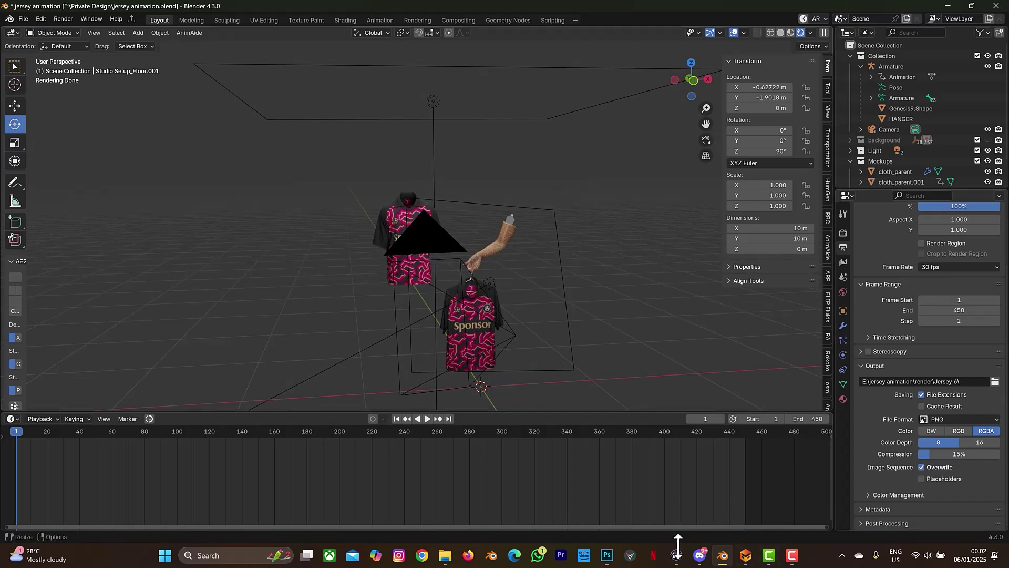
left_click(607, 556)
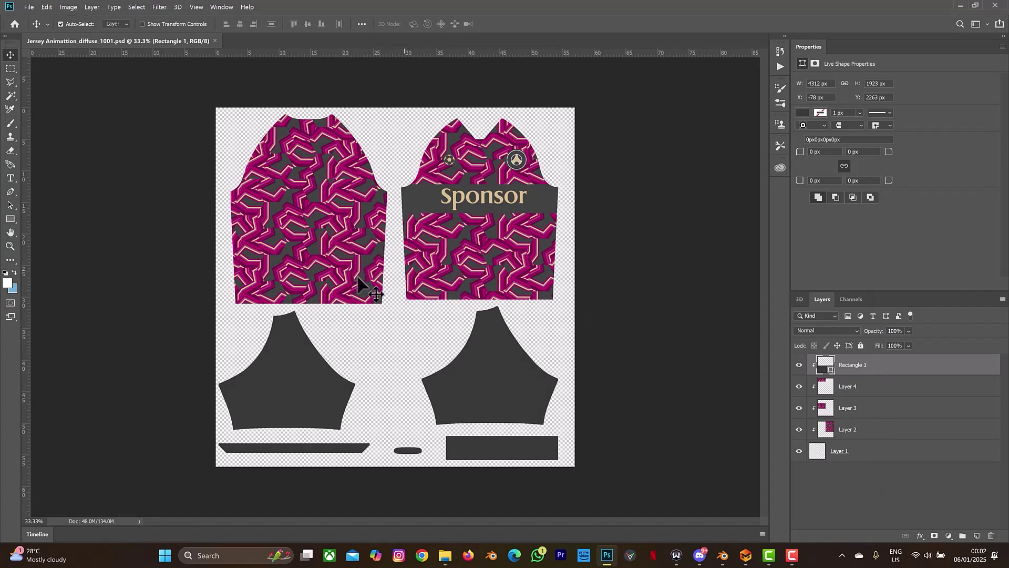
Try deleting the four clipped design layers from Rectangle 1 down to Layer 2, and undo the deletion
left_click(845, 435, "shift")
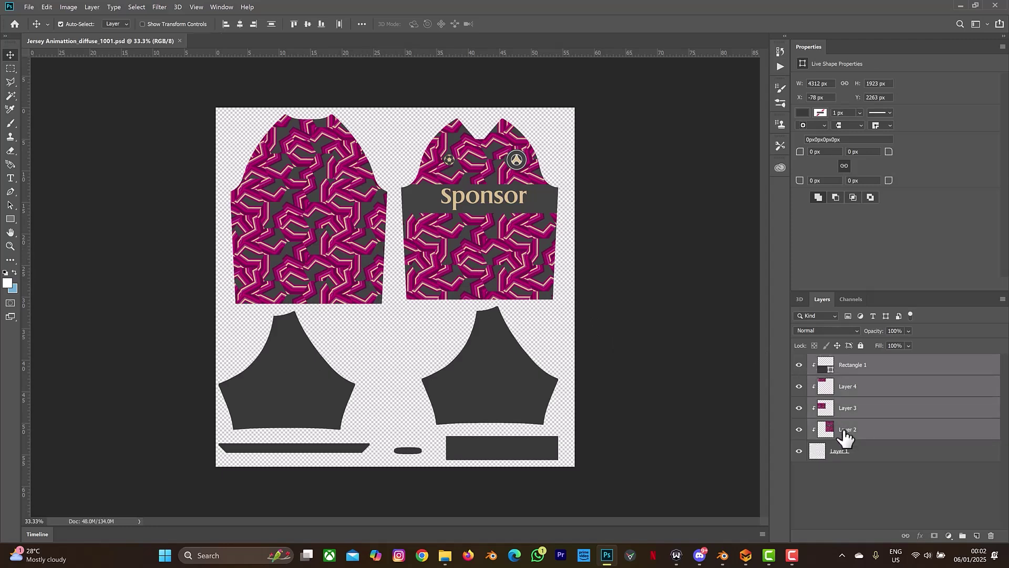
key("Delete")
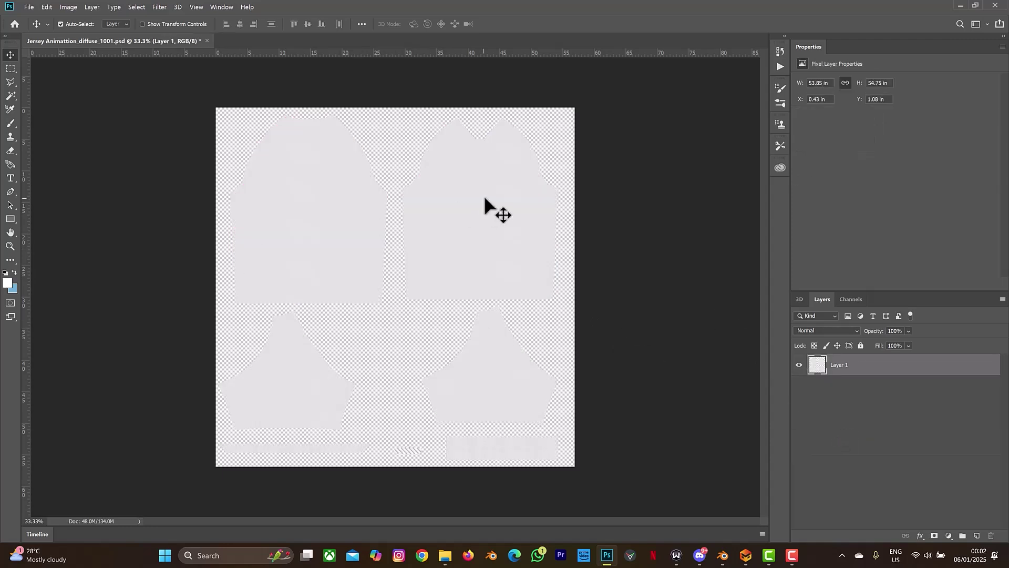
key("ctrl+z")
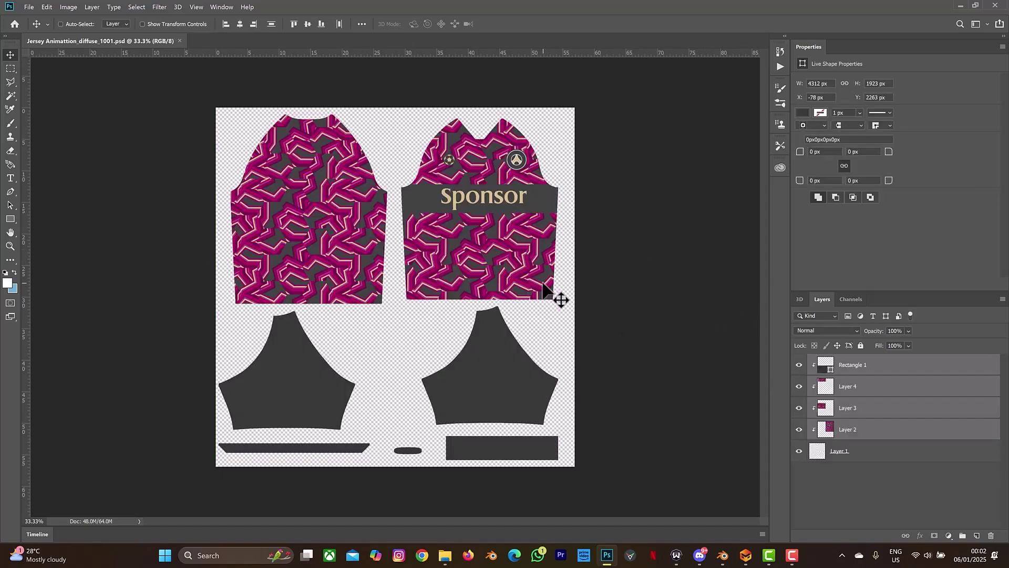
Add a white text layer reading 10 in Jersey M54 and scale it up to about 1363 pt
left_click(10, 179)
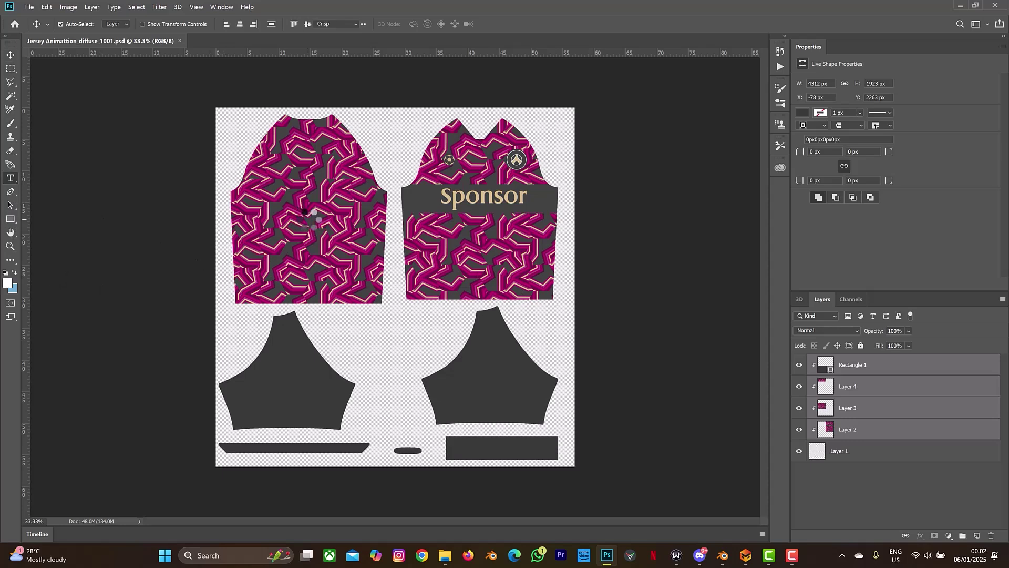
left_click(309, 213)
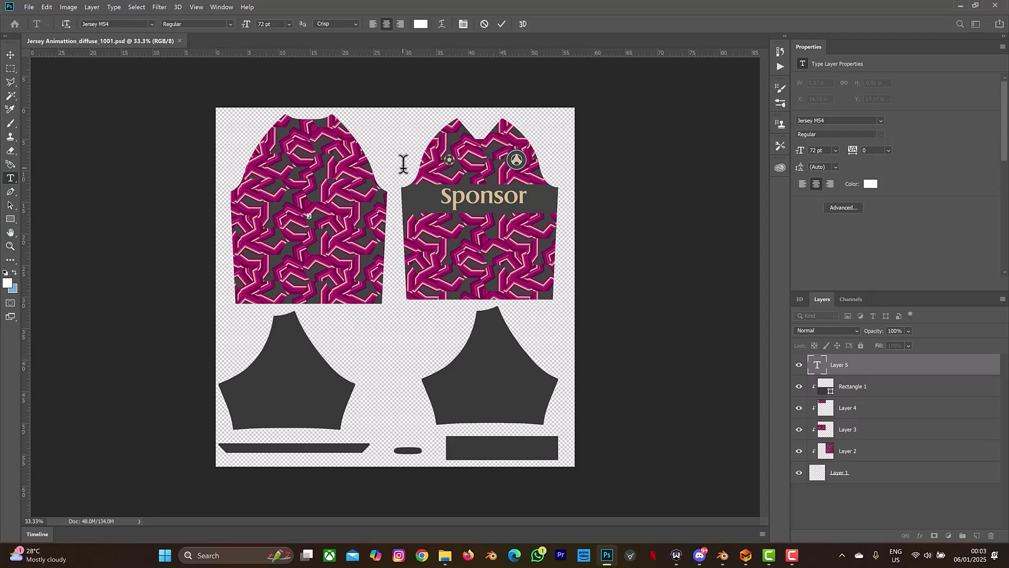
left_click_drag(310, 217, 360, 263, "ctrl")
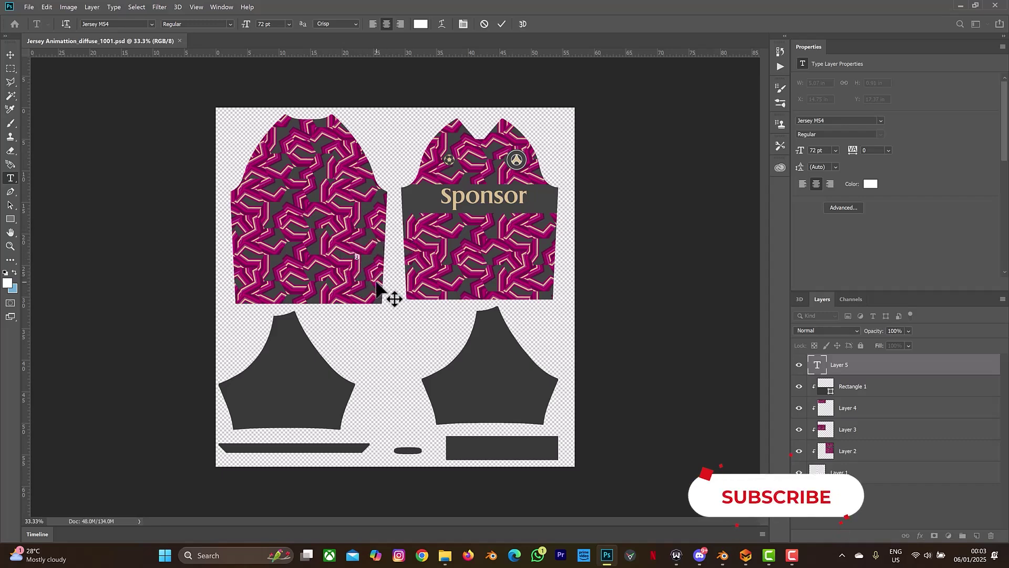
left_click_drag(360, 259, 446, 360, "ctrl")
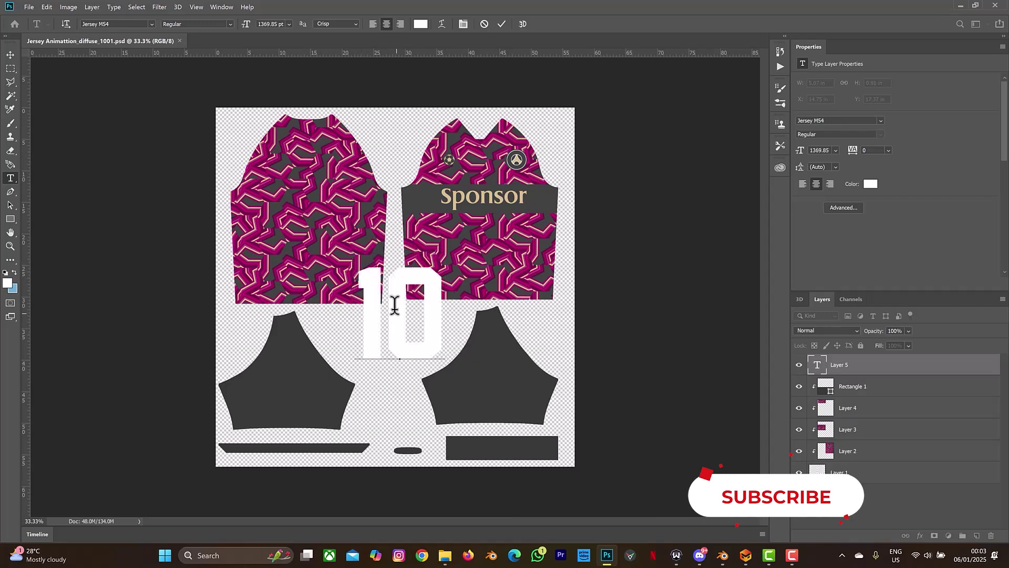
left_click(497, 25)
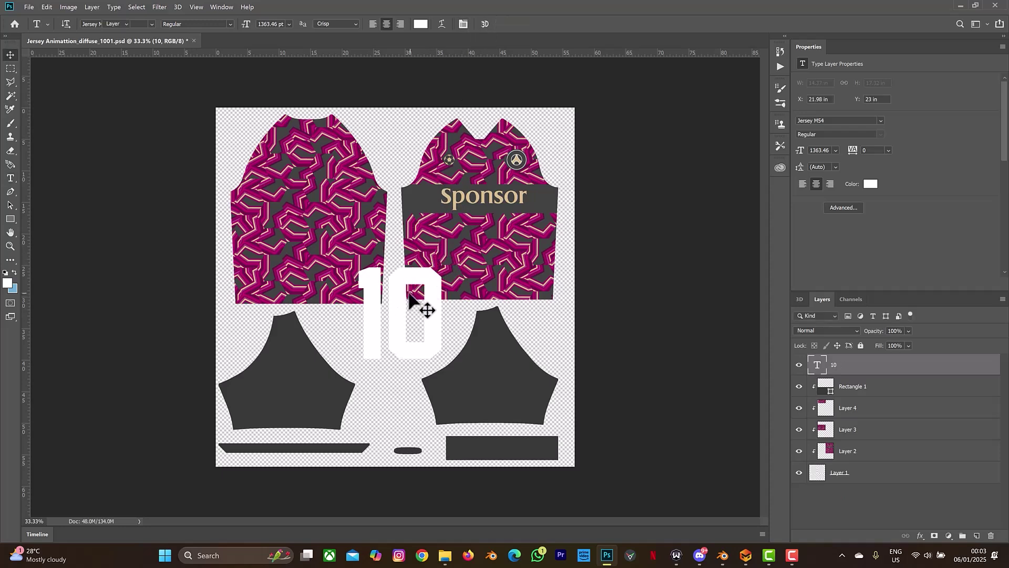
Move the number 10 onto the middle of the jersey's back panel and save the texture file
key("v")
left_click_drag(385, 298, 300, 197)
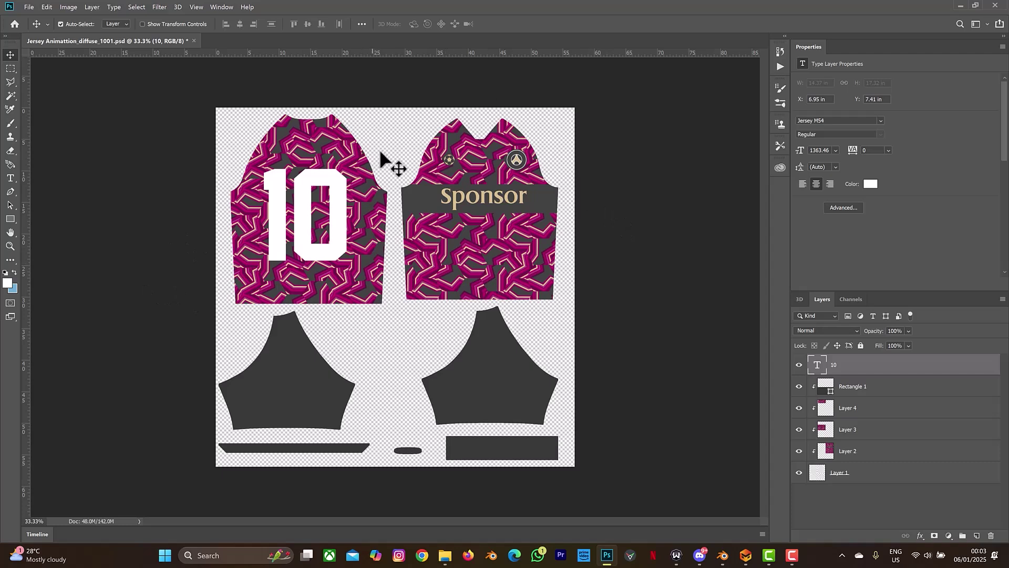
key("ctrl+s")
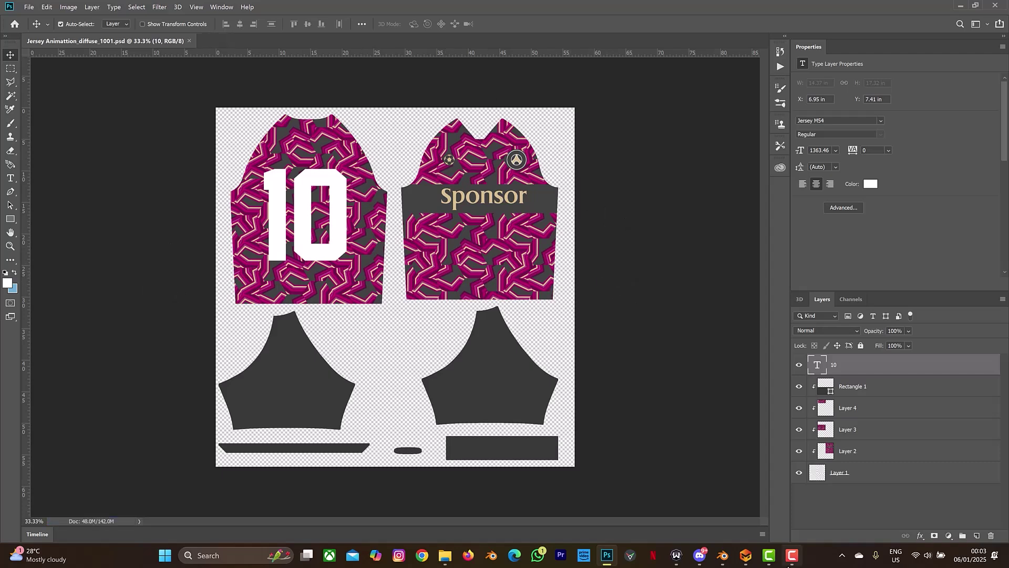
Switch to Blender, refresh the texture by changing viewport shading to Material Preview and back to Rendered, and inspect the jersey's back
left_click(724, 557)
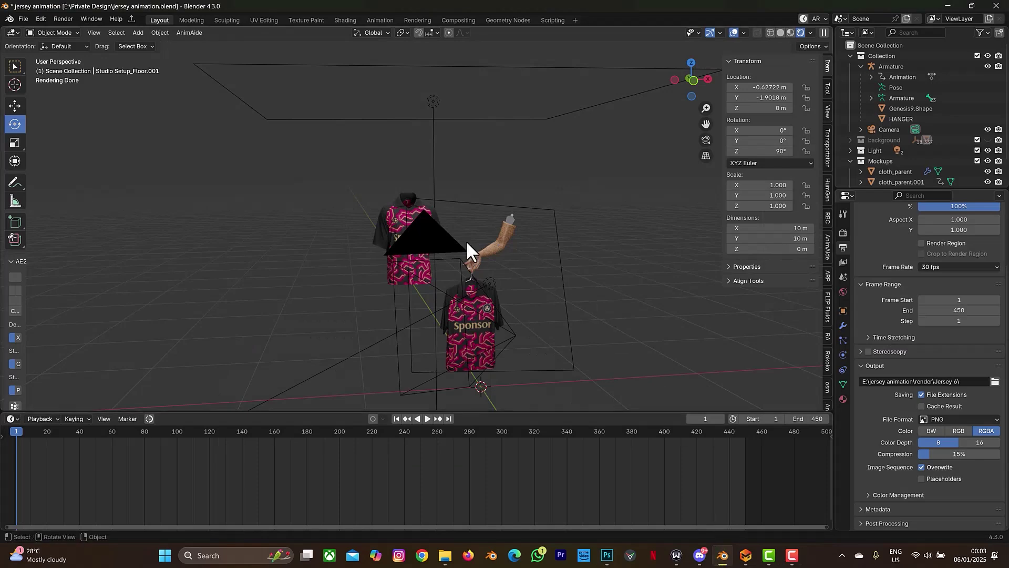
left_click_drag(681, 94, 725, 74)
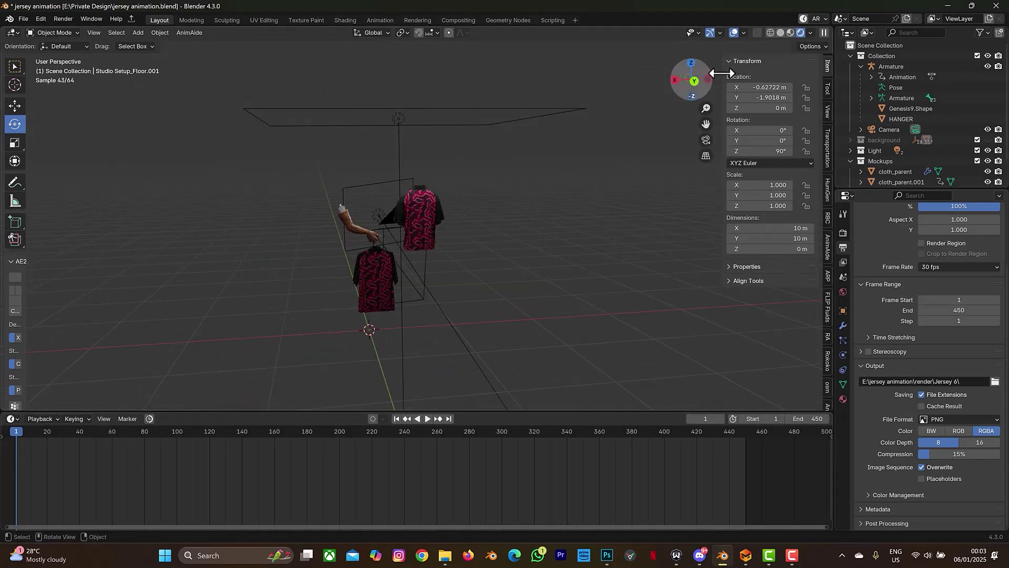
left_click(790, 32)
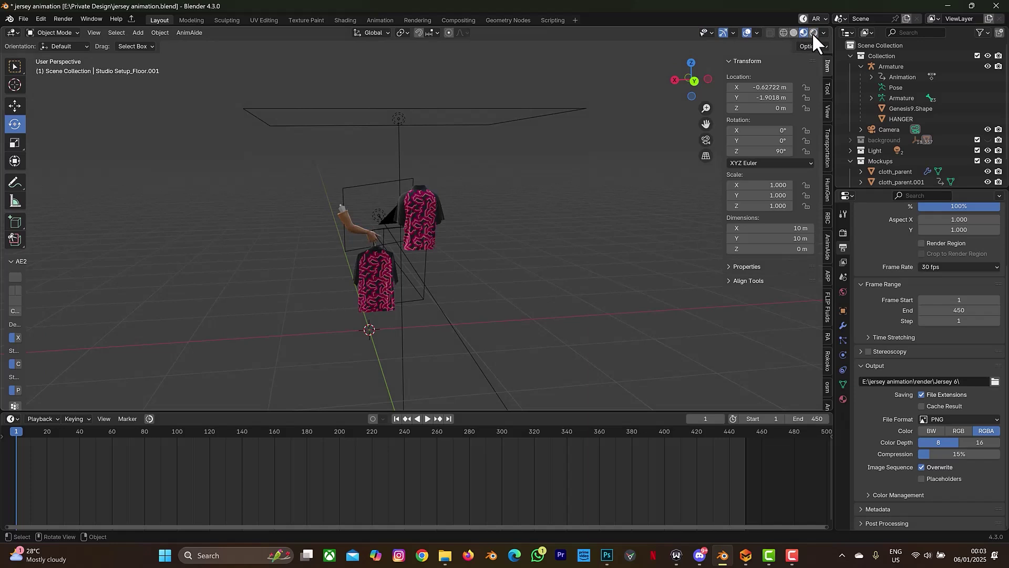
left_click(813, 33)
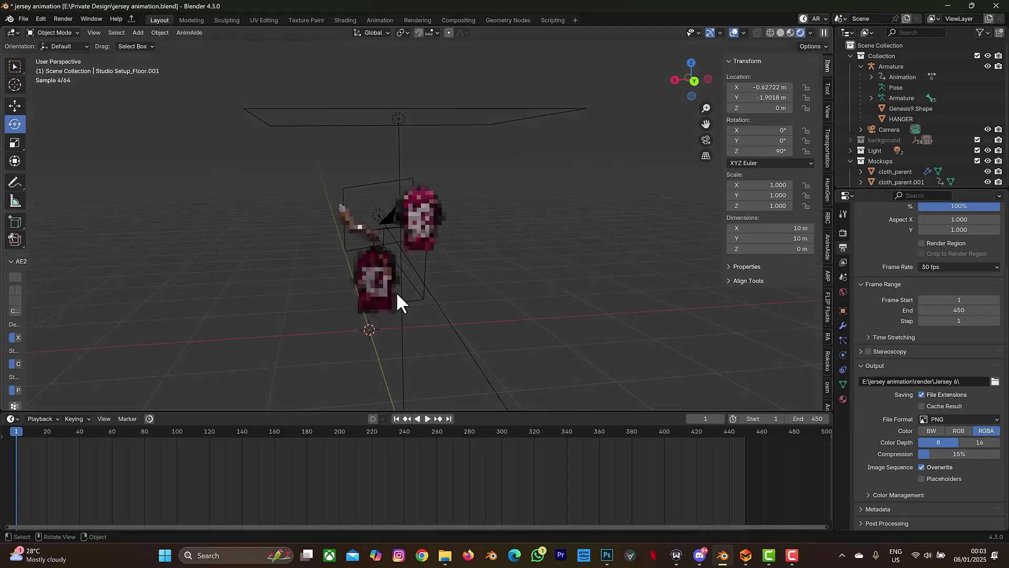
scroll(395, 276, "up", 8)
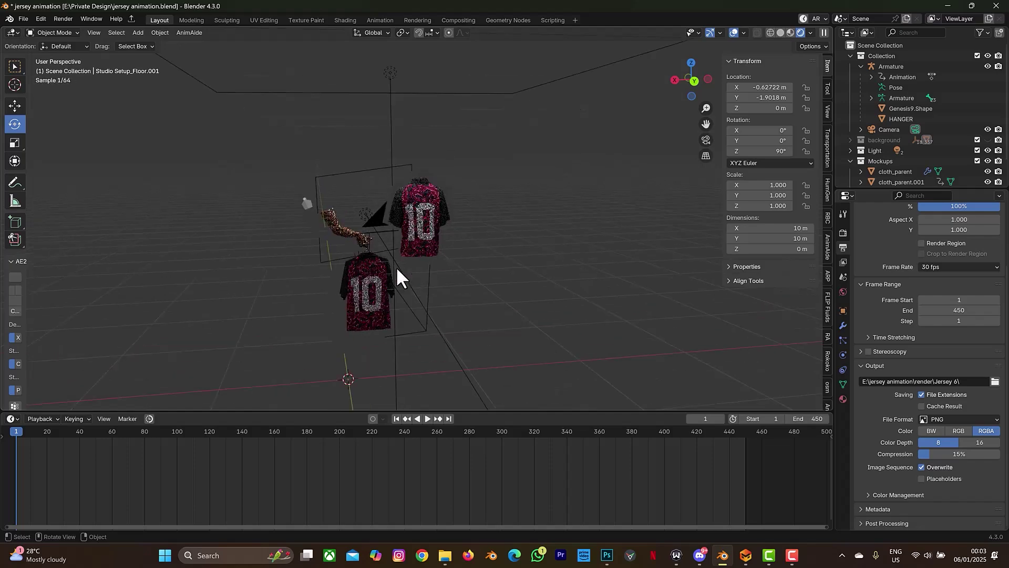
mouse_move(520, 279)
middle_mouse_down()
mouse_move(617, 207)
mouse_move(528, 281)
middle_mouse_up()
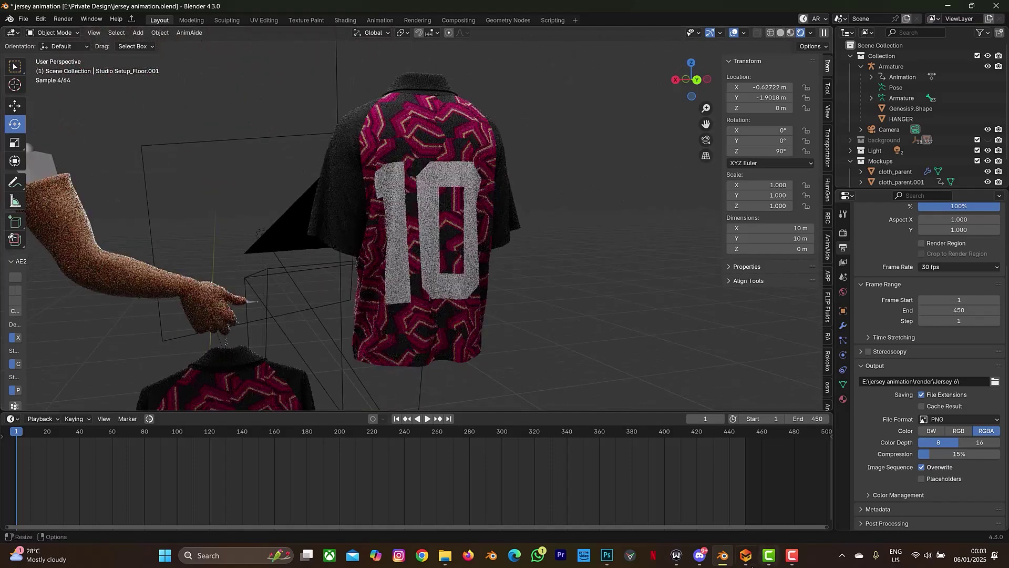
left_click(608, 558)
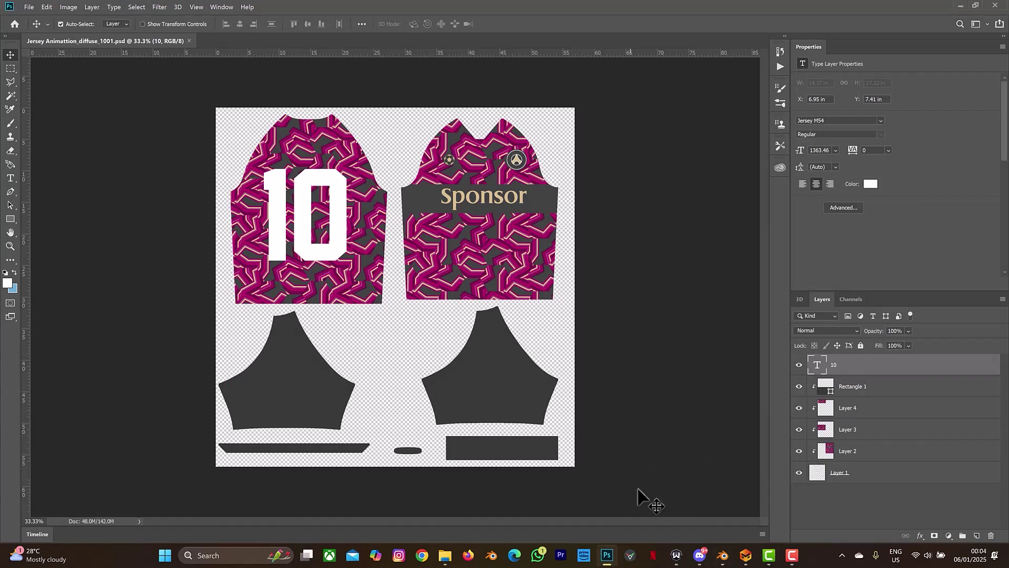
left_click(726, 558)
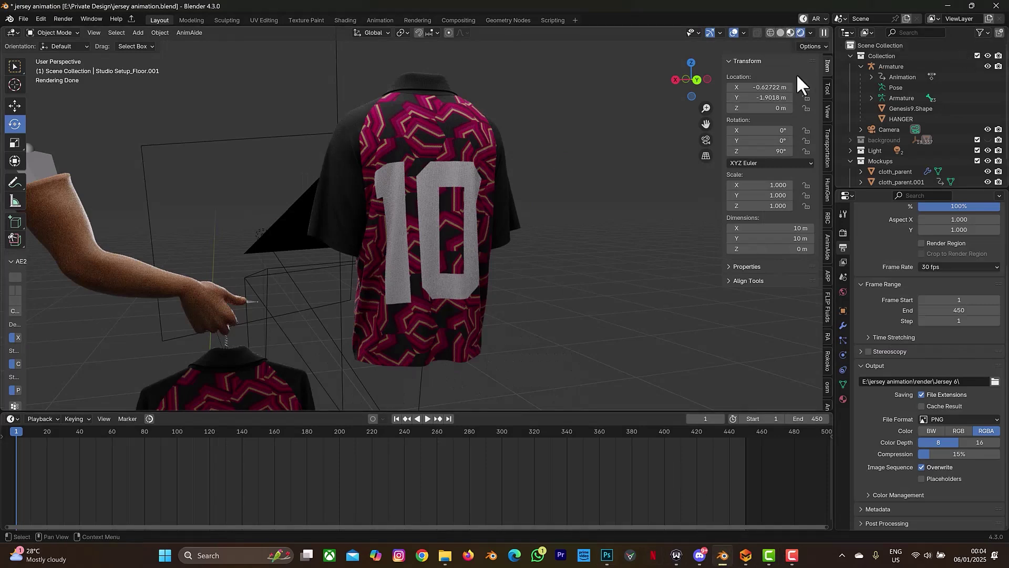
left_click(791, 33)
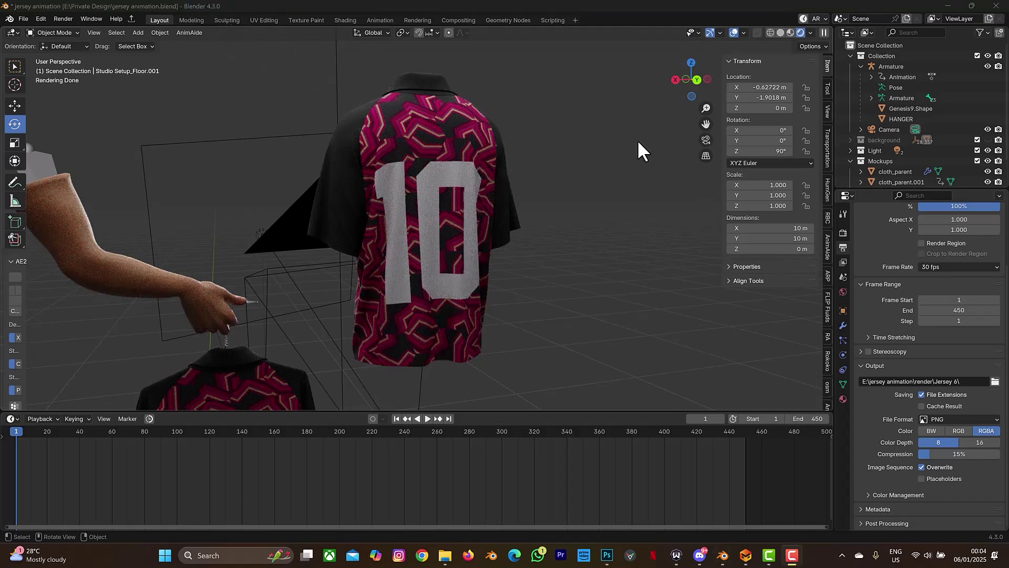
Unhide the background collection in the viewport, and turn the Light collection's visibility off and on again
left_click_drag(677, 78, 5, 218)
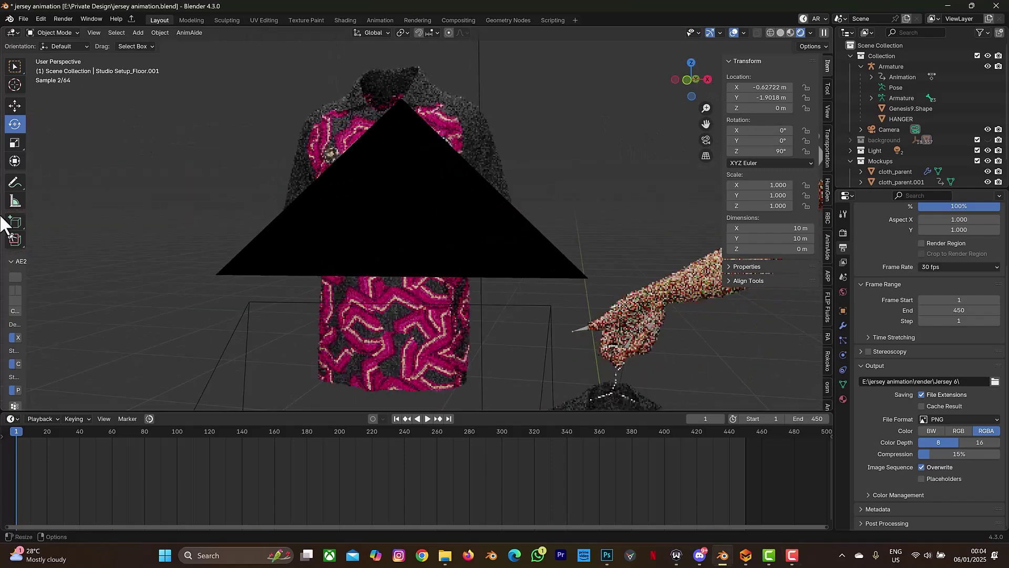
scroll(5, 218, "down", 3)
scroll(585, 255, "down", 5)
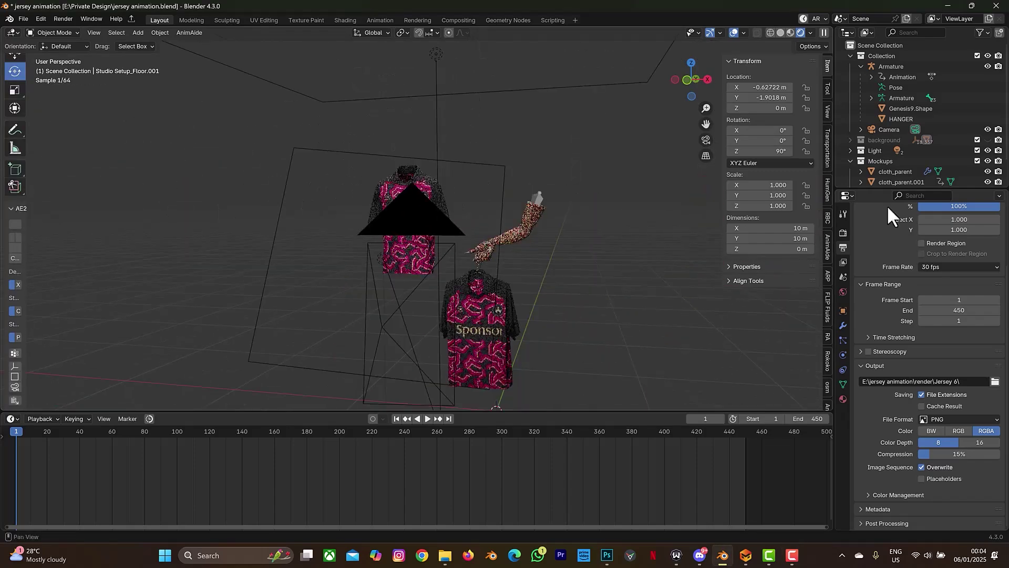
left_click(988, 140)
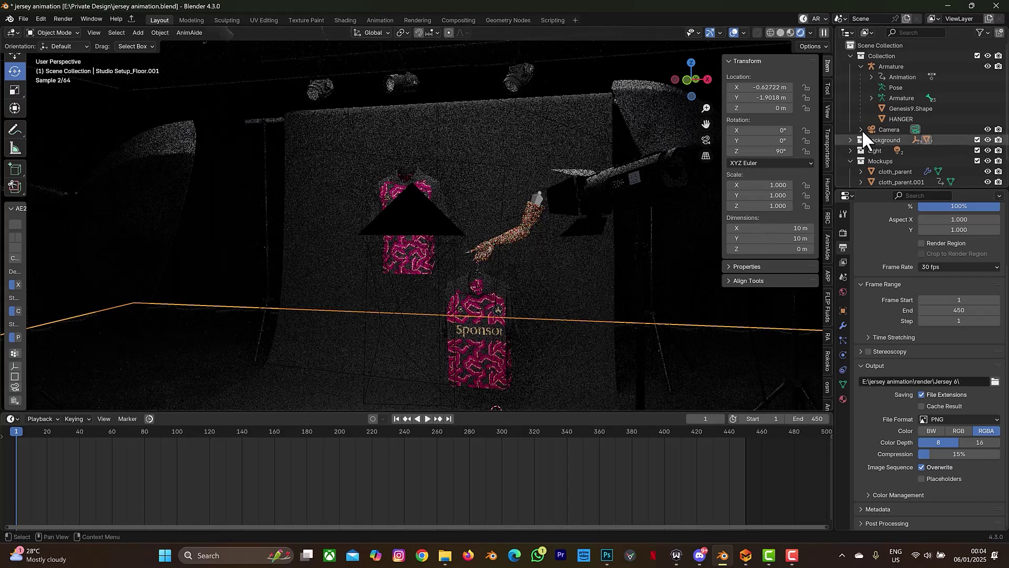
left_click(989, 151)
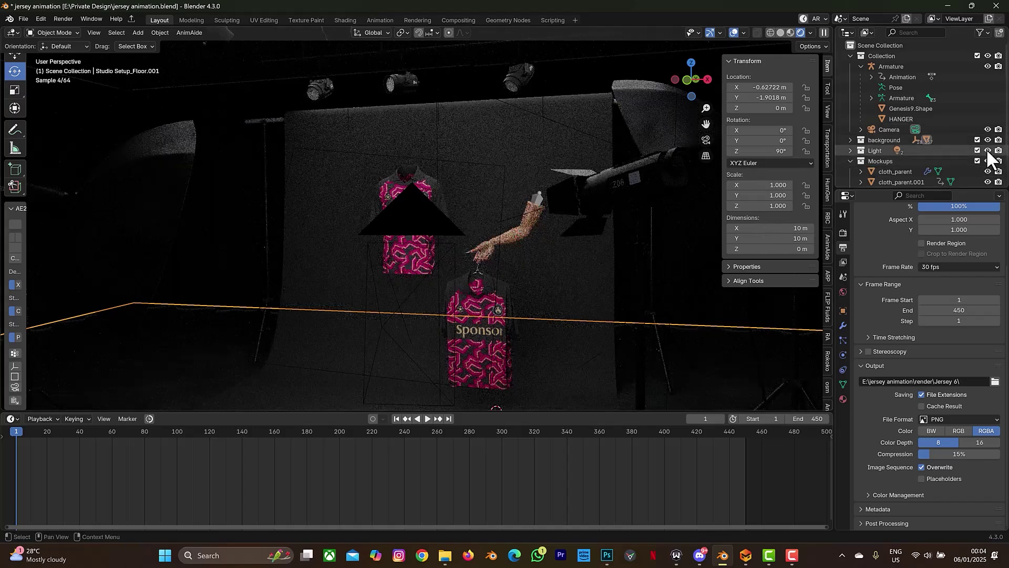
left_click(989, 151)
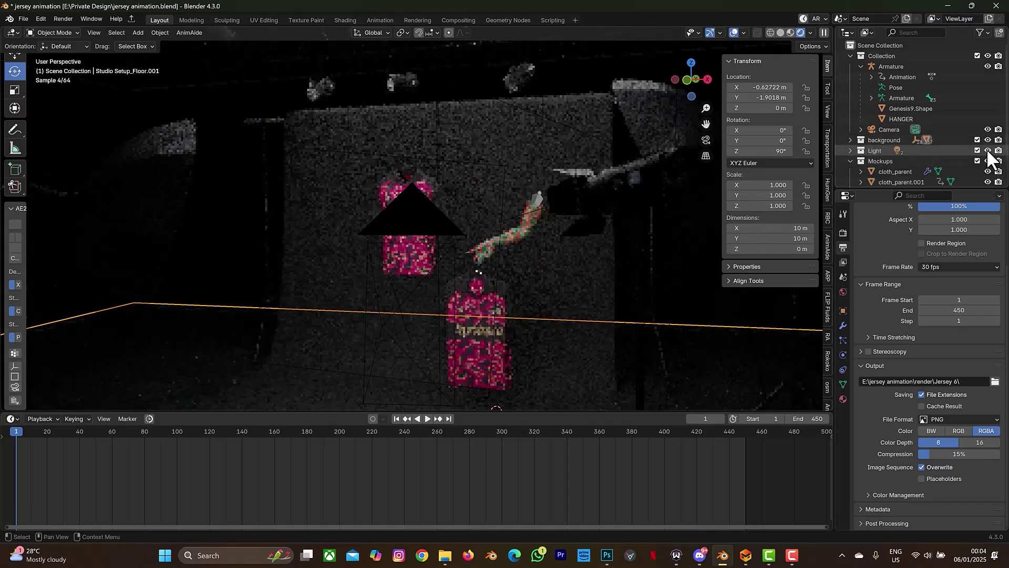
Select the Area light in the Light collection and set its power to about 89.6 W
left_click(851, 151)
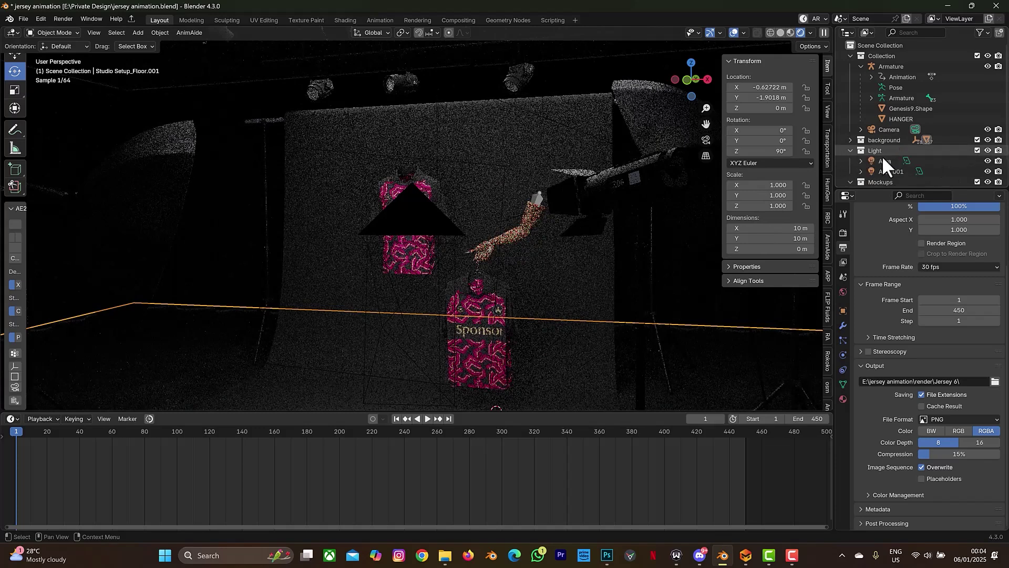
left_click(860, 161)
left_click(898, 171)
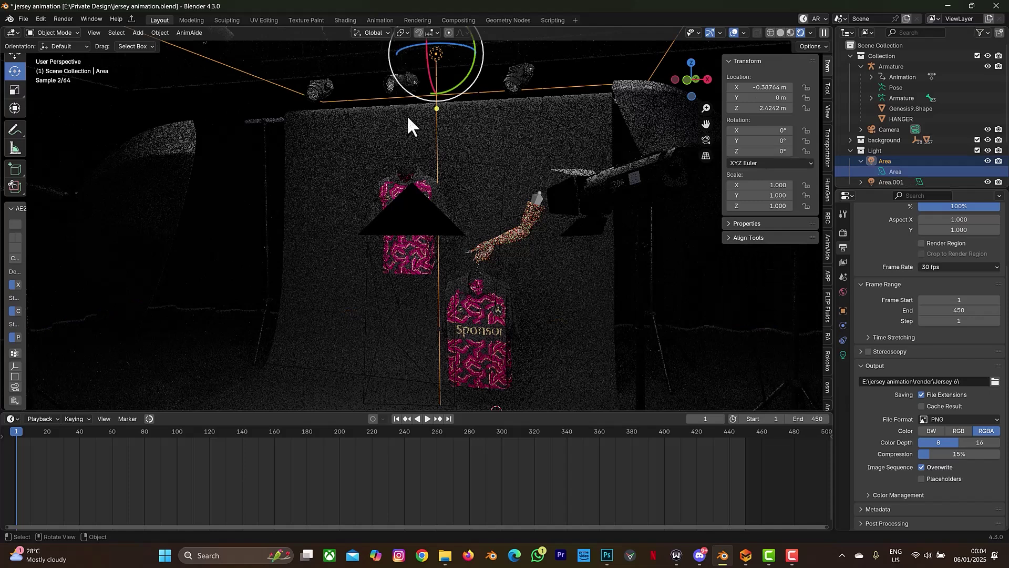
left_click(843, 355)
left_click_drag(944, 302, 946, 302)
left_click_drag(951, 303, 800, 293)
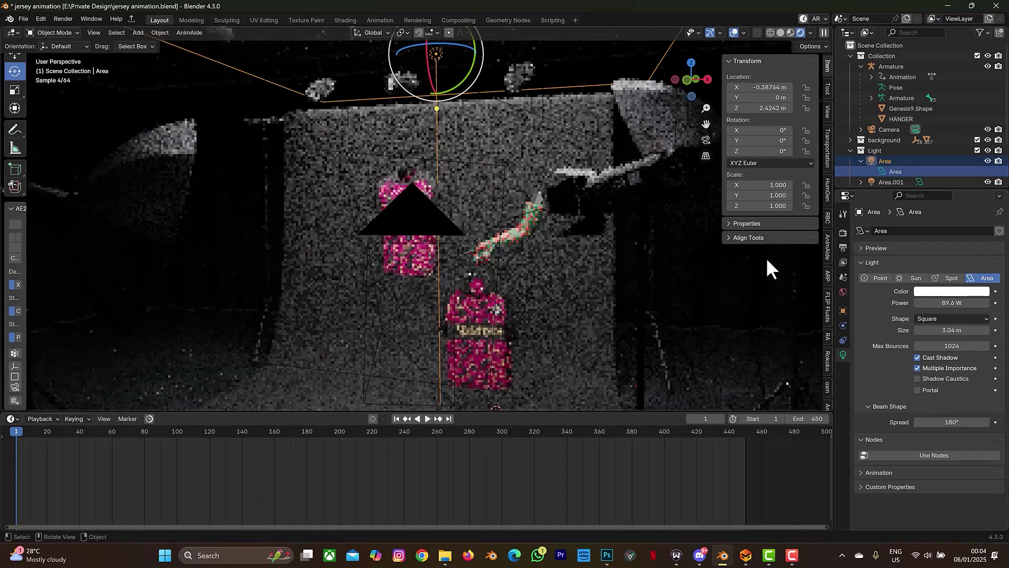
Try a red colour (#FF2025) on the Area light, and return its colour to near white
left_click(940, 292)
left_click(932, 207)
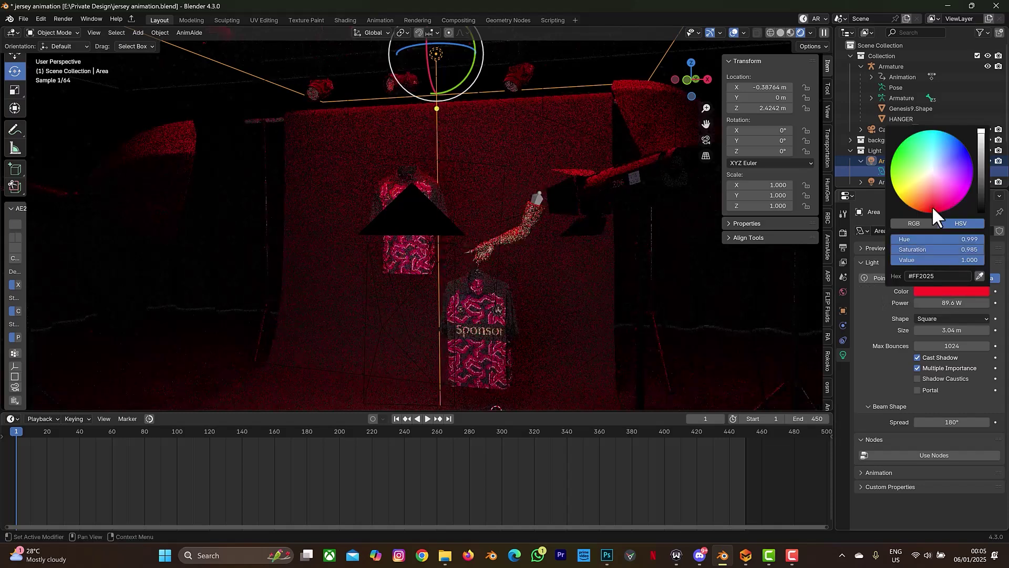
left_click(923, 290)
left_click(934, 168)
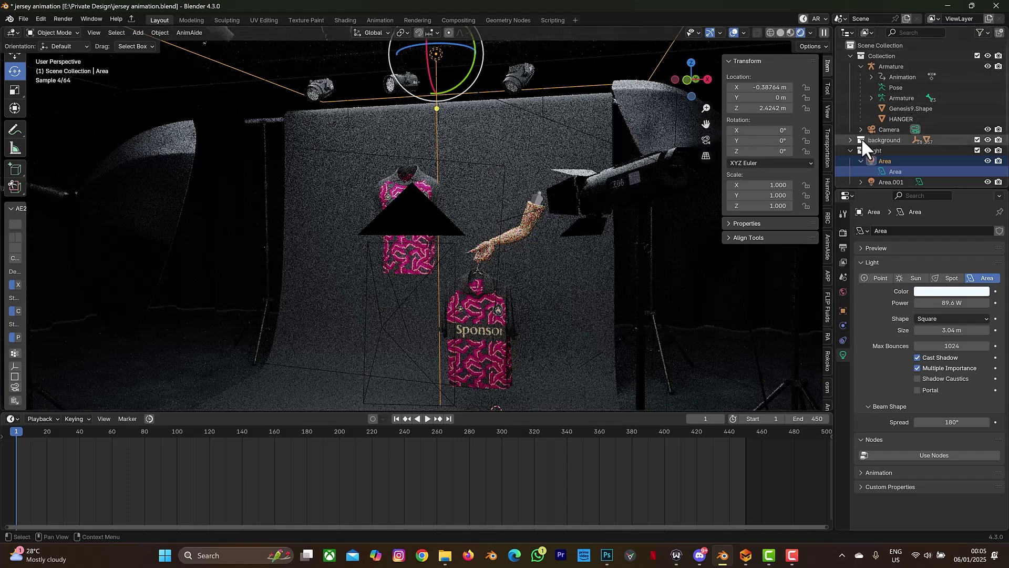
Assign the Camera to the collection named Collection and frame the jersey held by the hand in camera view
left_click(894, 128)
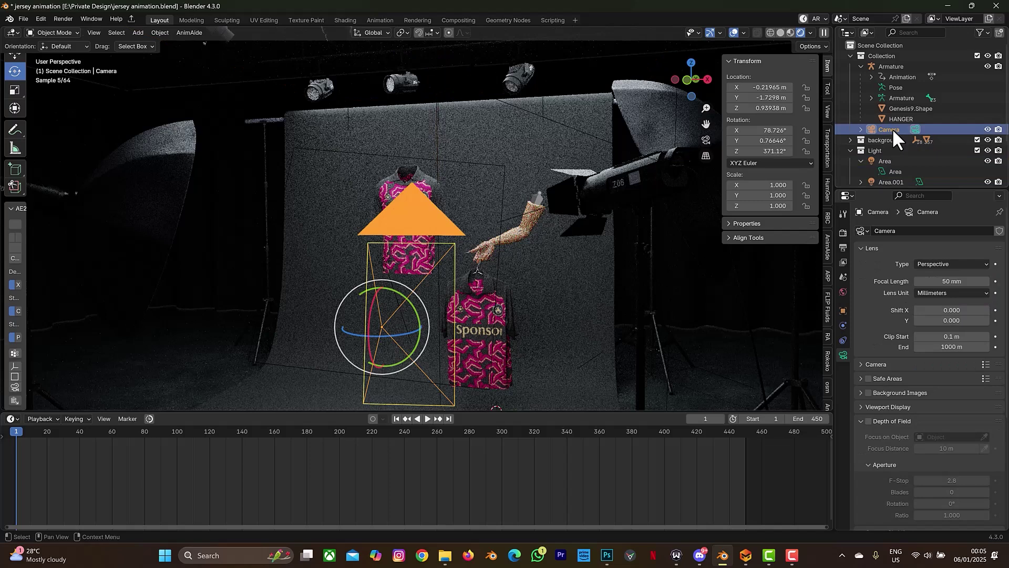
key("m")
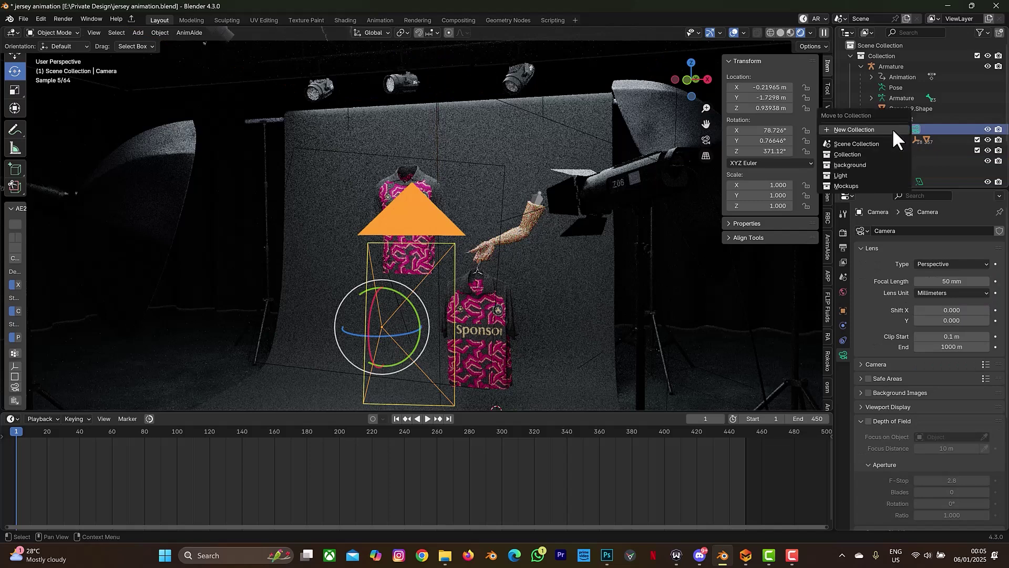
left_click(871, 155)
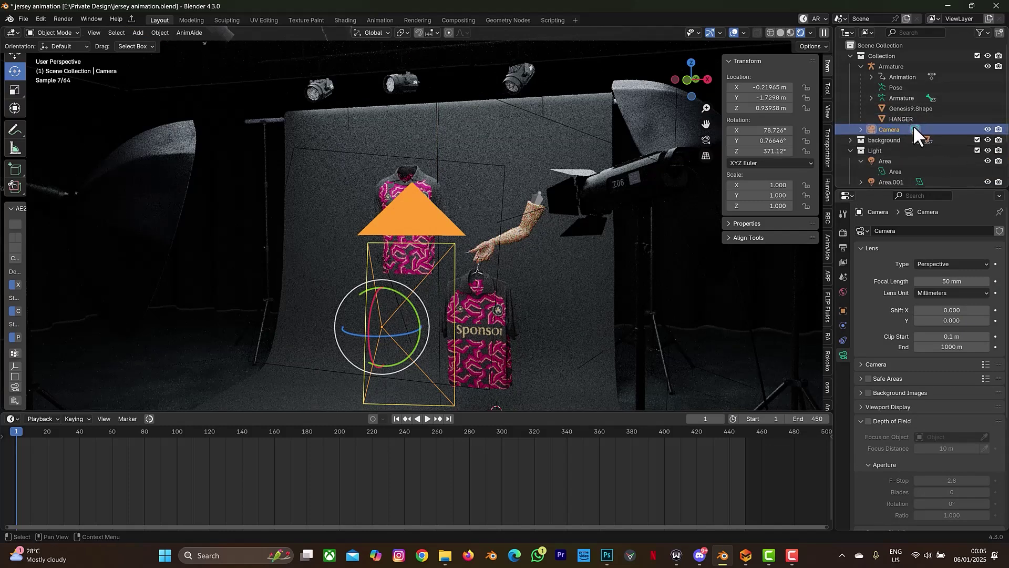
left_click(705, 140)
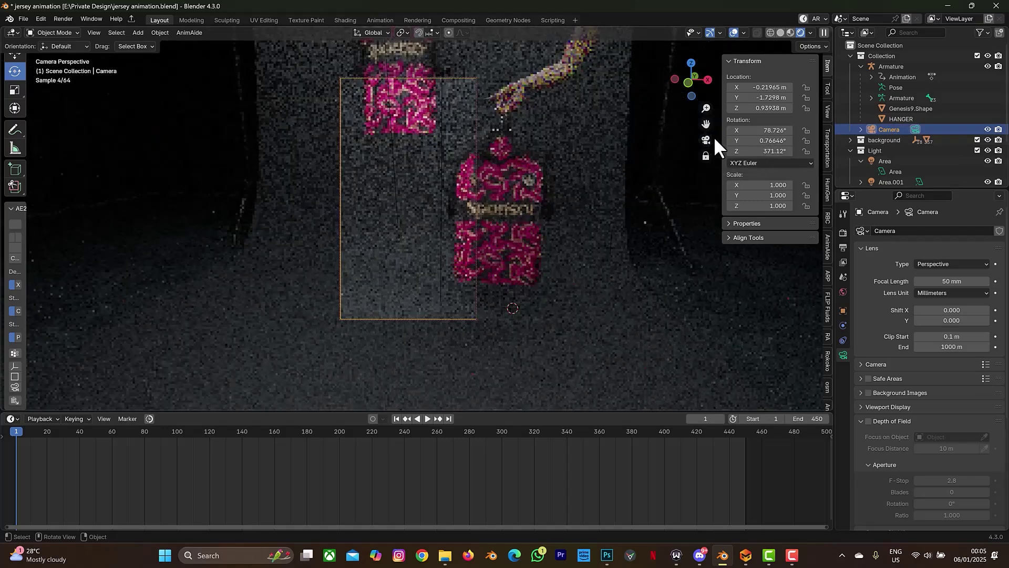
left_click_drag(706, 124, 636, 124)
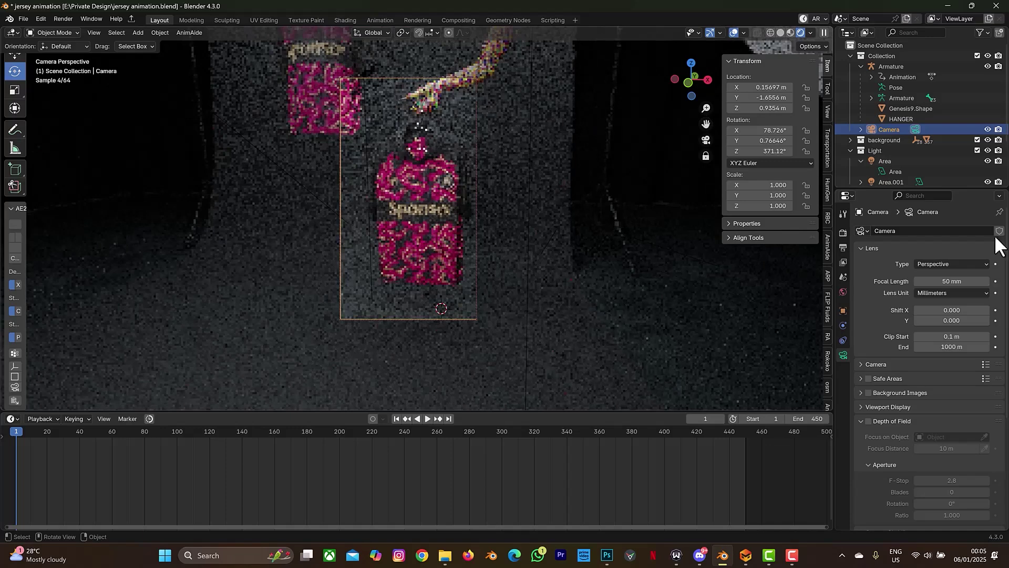
Hide cloth_parent.001 in the Mockups collection from both the viewport and renders
scroll(898, 140, "down", 3)
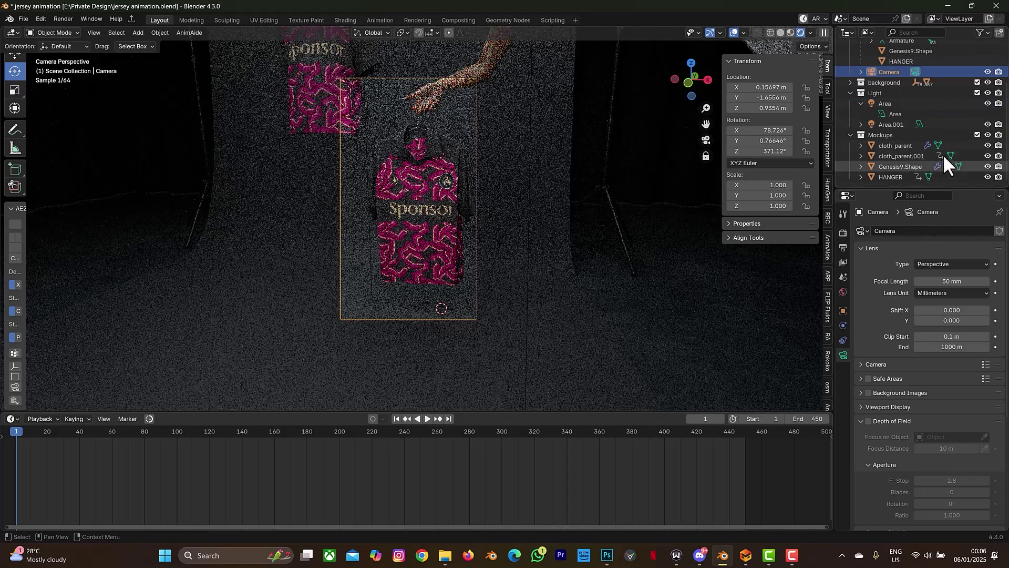
left_click(988, 156)
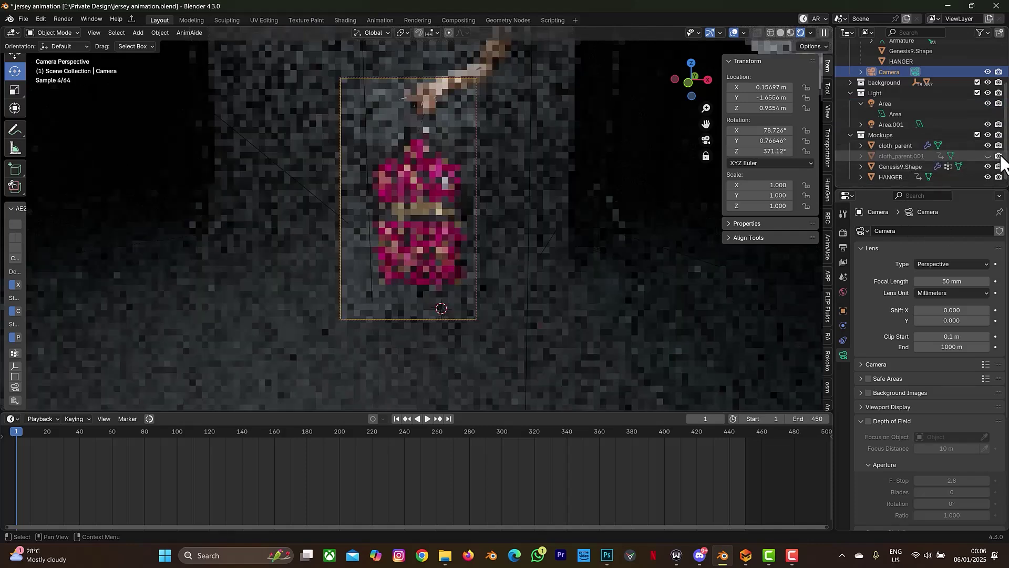
left_click(998, 156)
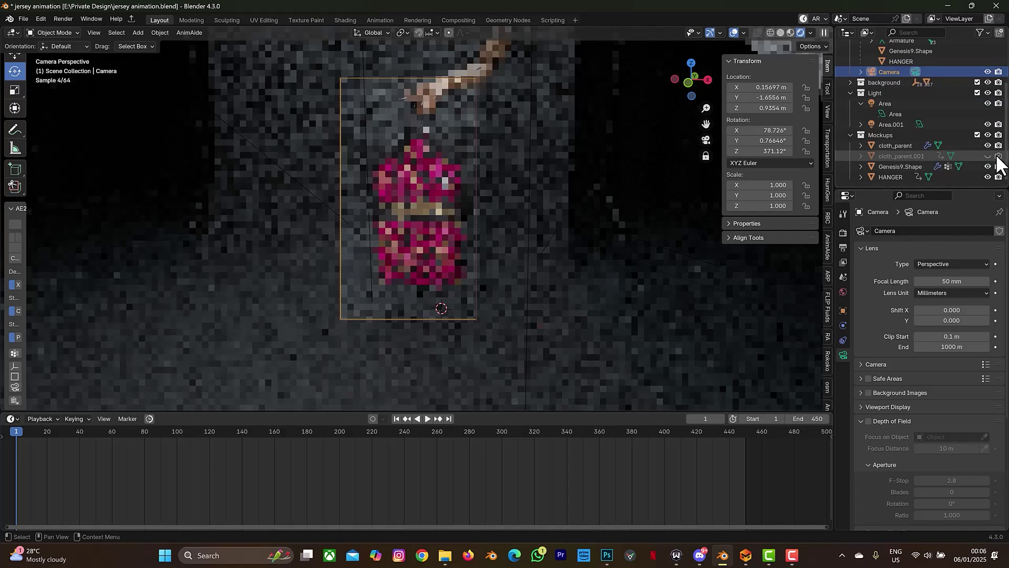
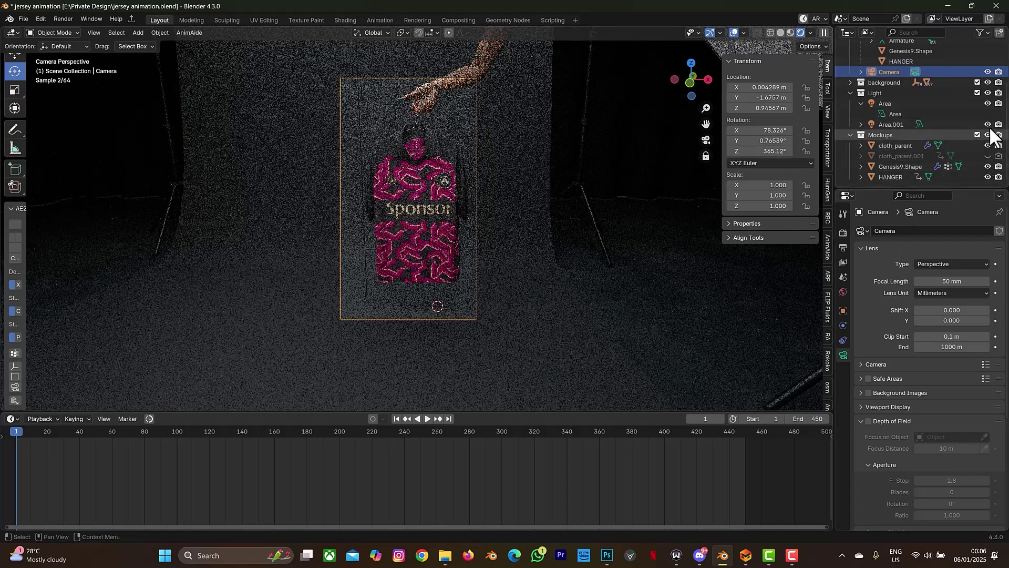
Hide the background collection in the viewport and enable the Transparent film option in the render settings
left_click(988, 82)
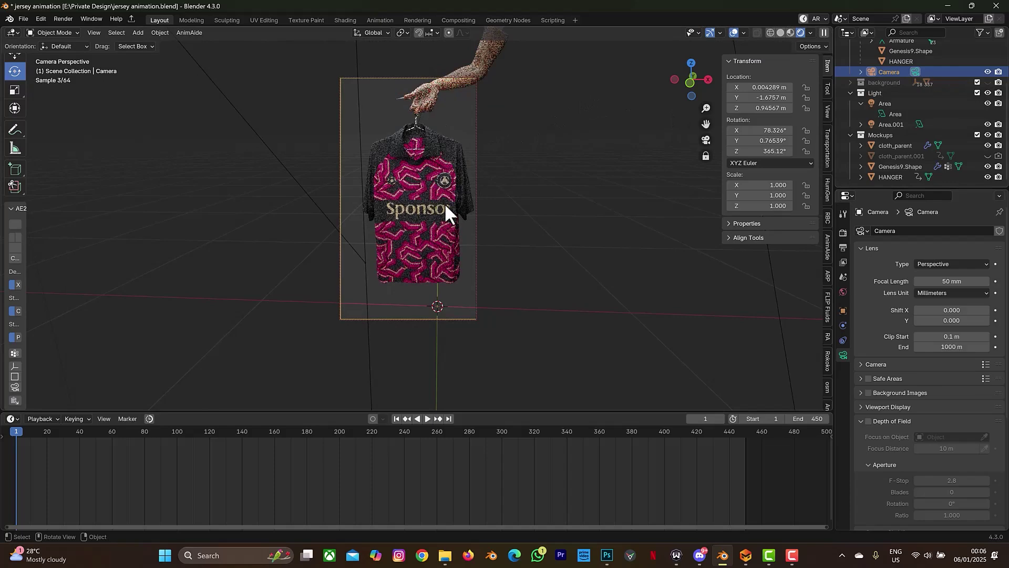
left_click(841, 231)
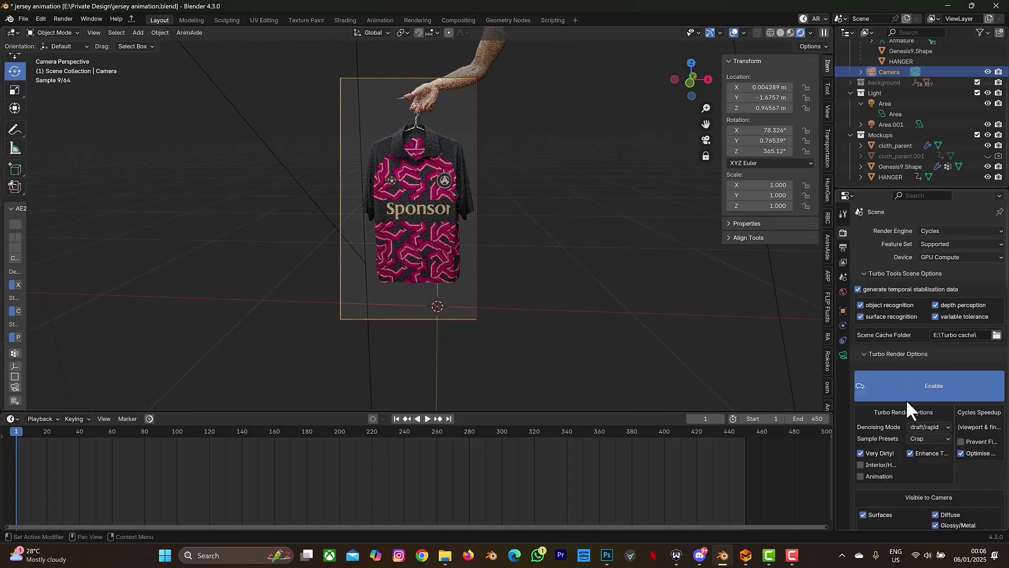
scroll(907, 399, "down", 4)
scroll(906, 402, "down", 12)
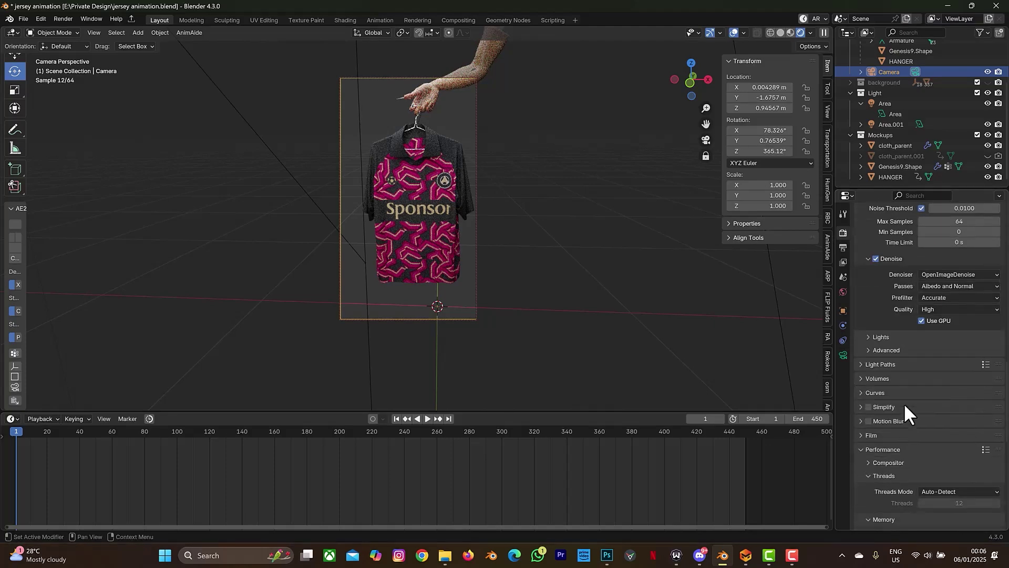
left_click(860, 436)
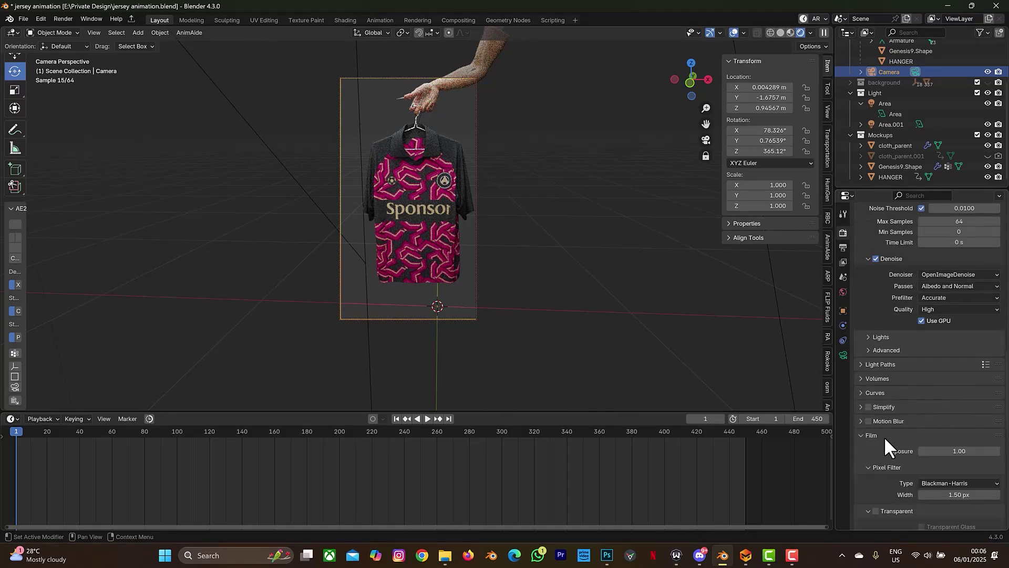
scroll(888, 446, "down", 4)
left_click(875, 427)
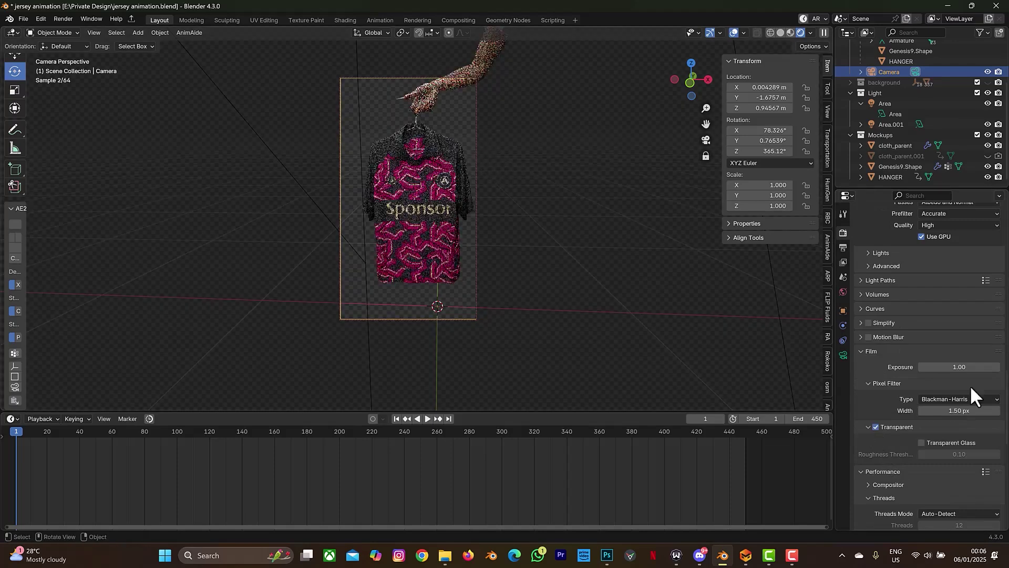
Check the file format and colour mode in the output settings, and return to the render settings
left_click(843, 247)
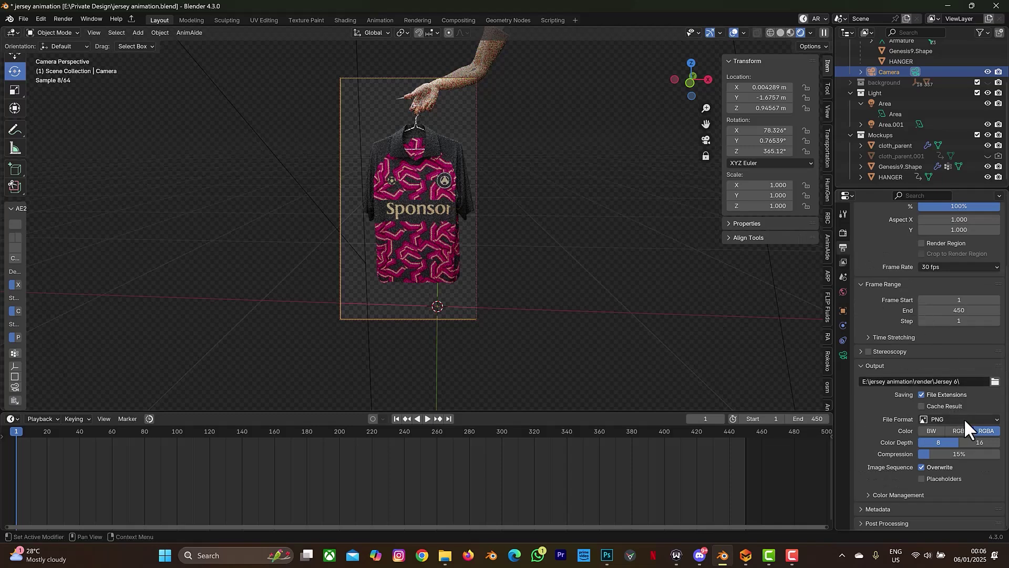
left_click(844, 232)
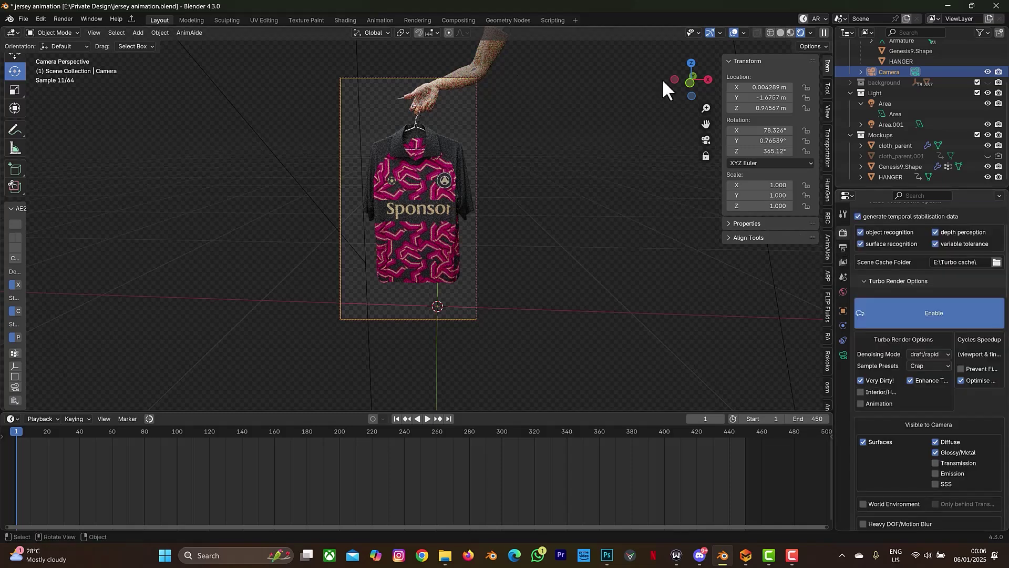
Show the Camera to View lock setting, and orbit and pan the camera around the jersey from its back to its side
left_click(828, 112)
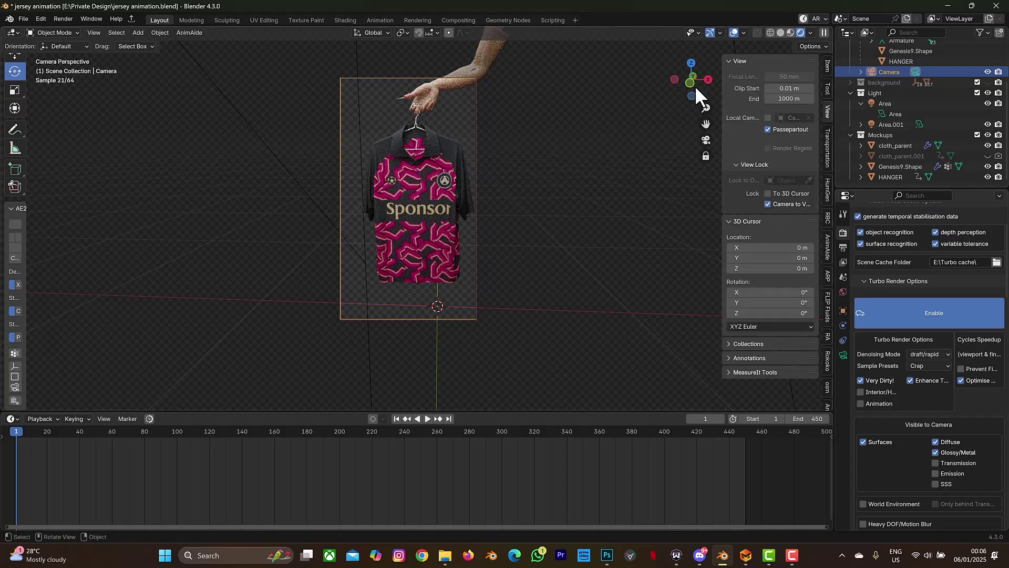
left_click_drag(704, 78, 970, 84)
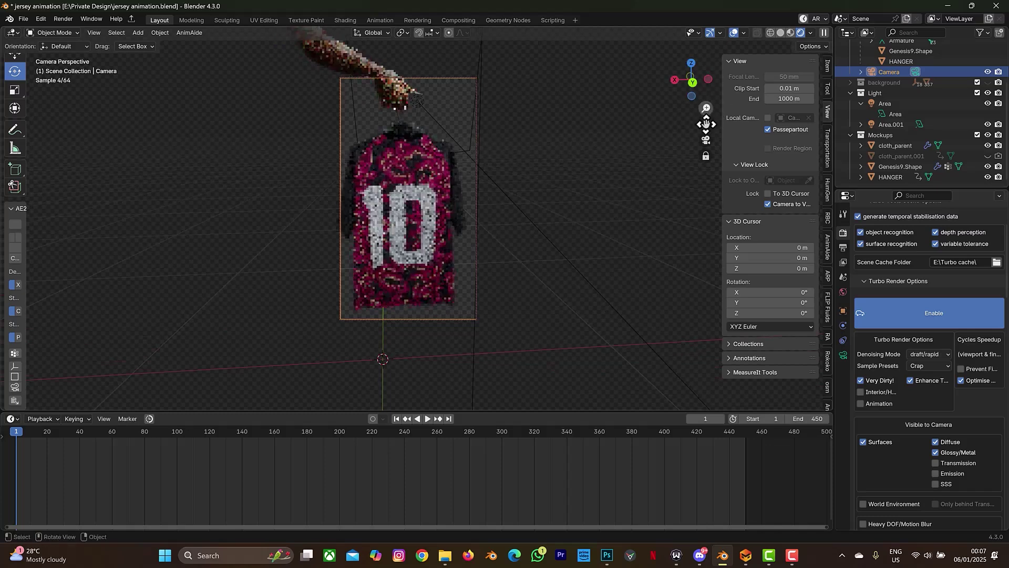
mouse_move(706, 124)
left_mouse_down()
mouse_move(717, 124)
mouse_move(699, 125)
left_mouse_up()
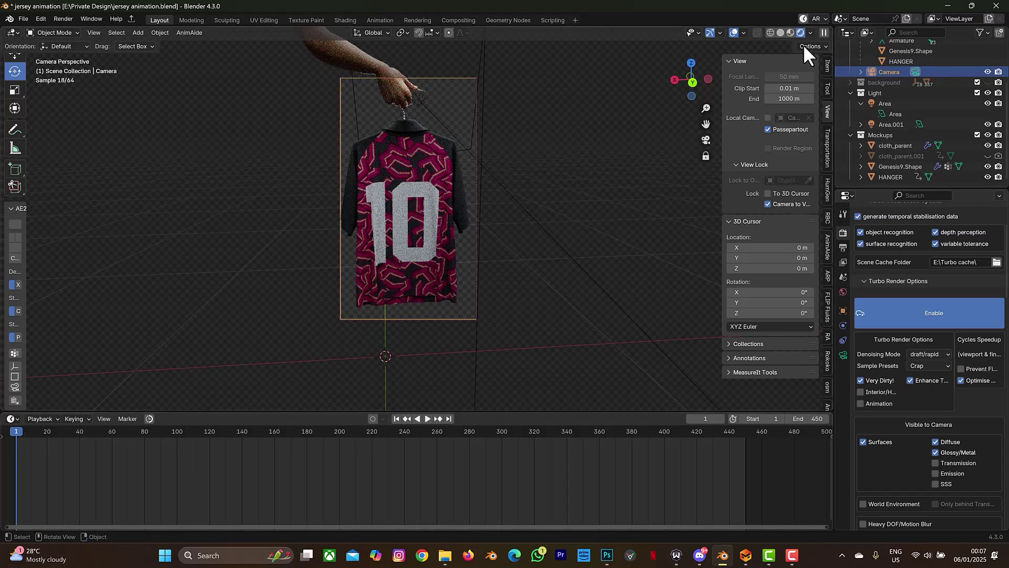
left_click_drag(683, 79, 512, 164)
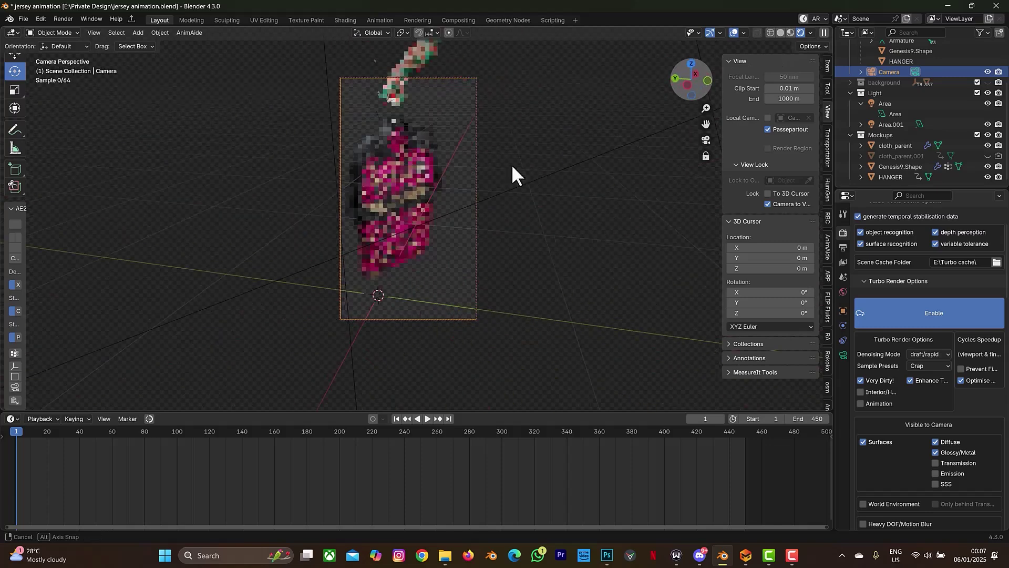
Hide Genesis9.Shape, HANGER and cloth_parent in the Mockups collection from both the viewport and renders
left_click(988, 166)
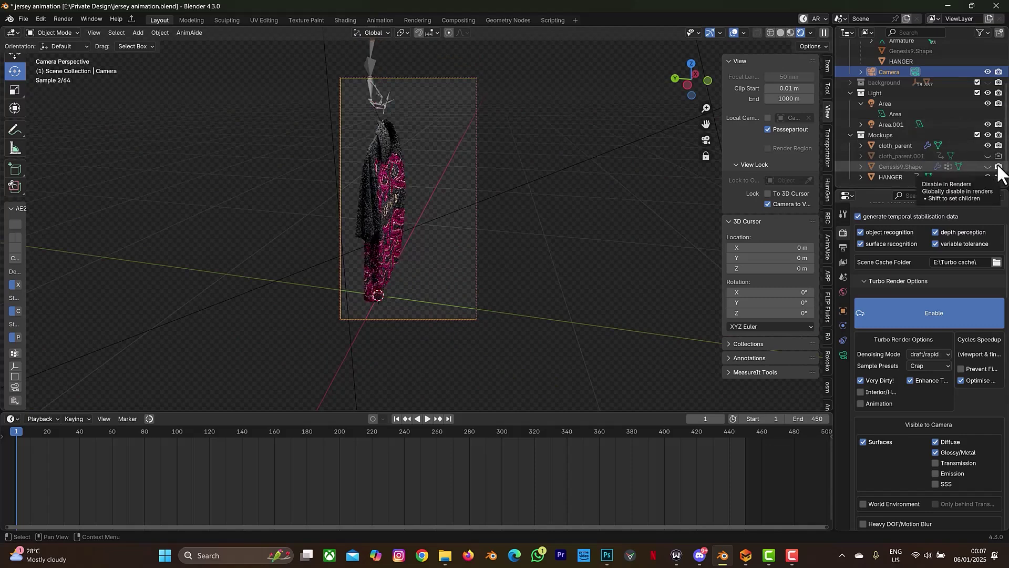
left_click(999, 166)
left_click(987, 178)
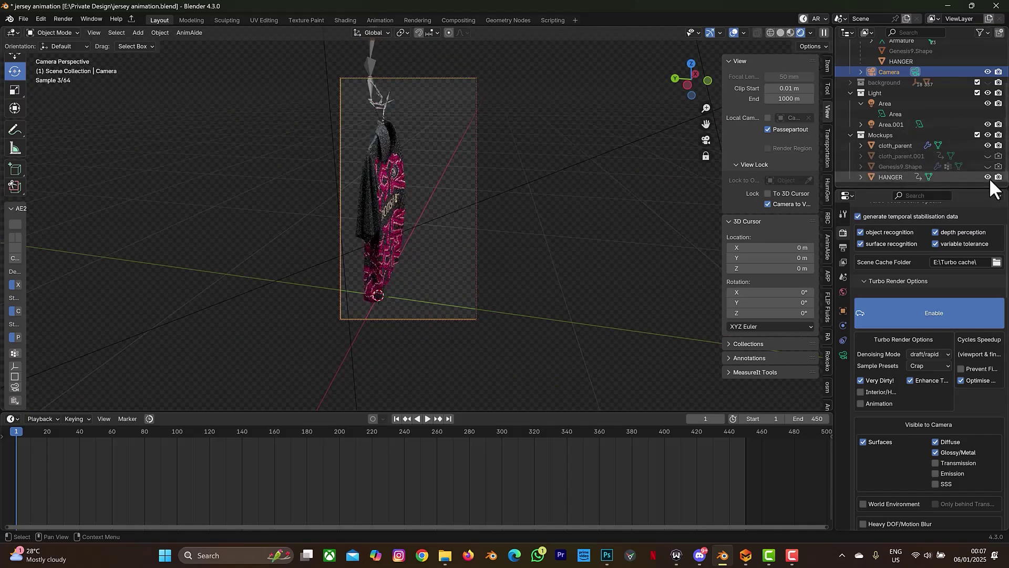
left_click(999, 177)
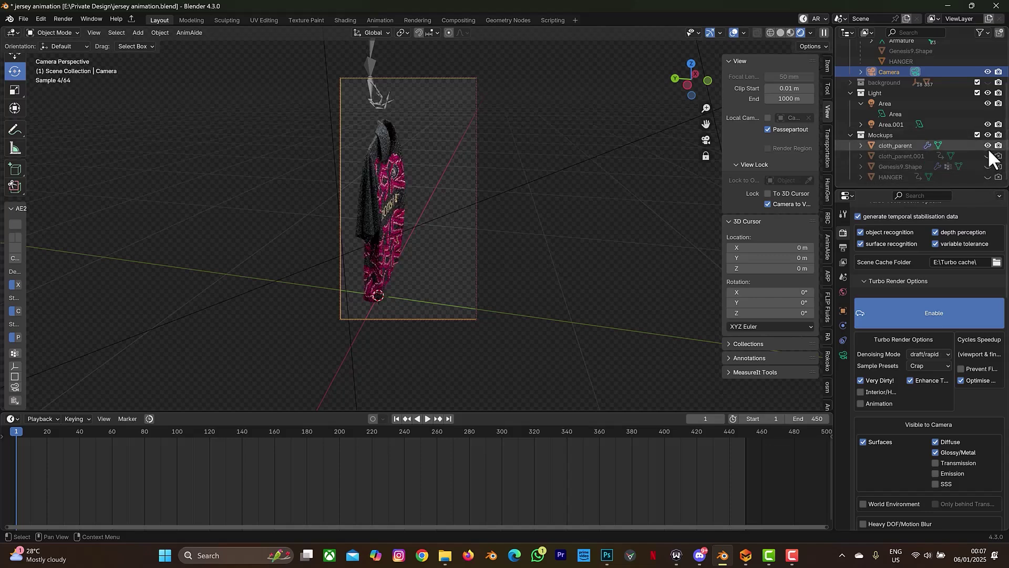
left_click(988, 145)
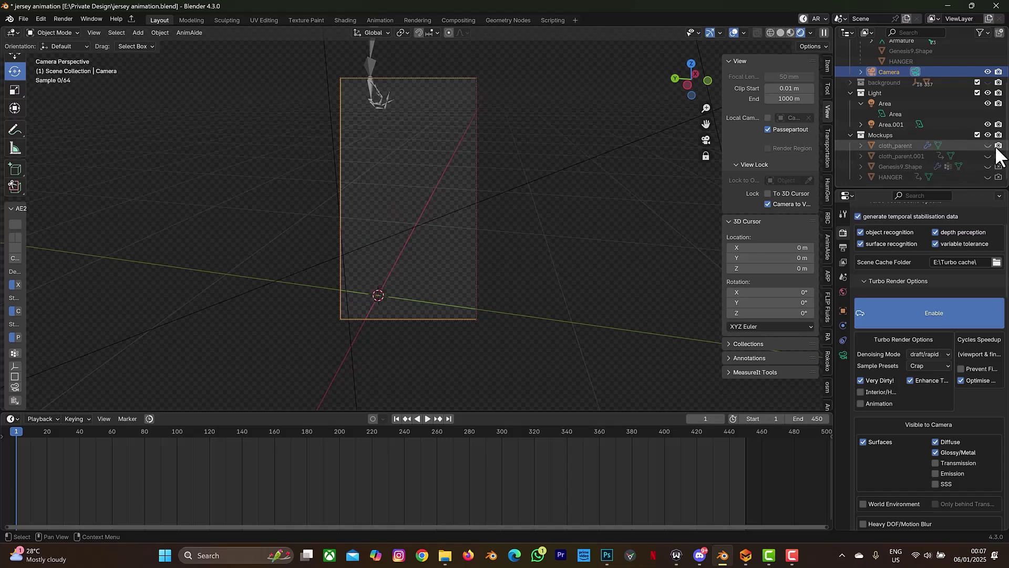
left_click(998, 146)
Show cloth_parent.001 in the viewport and renders, and orbit and pan the camera to frame that jersey from the front
left_click(999, 156)
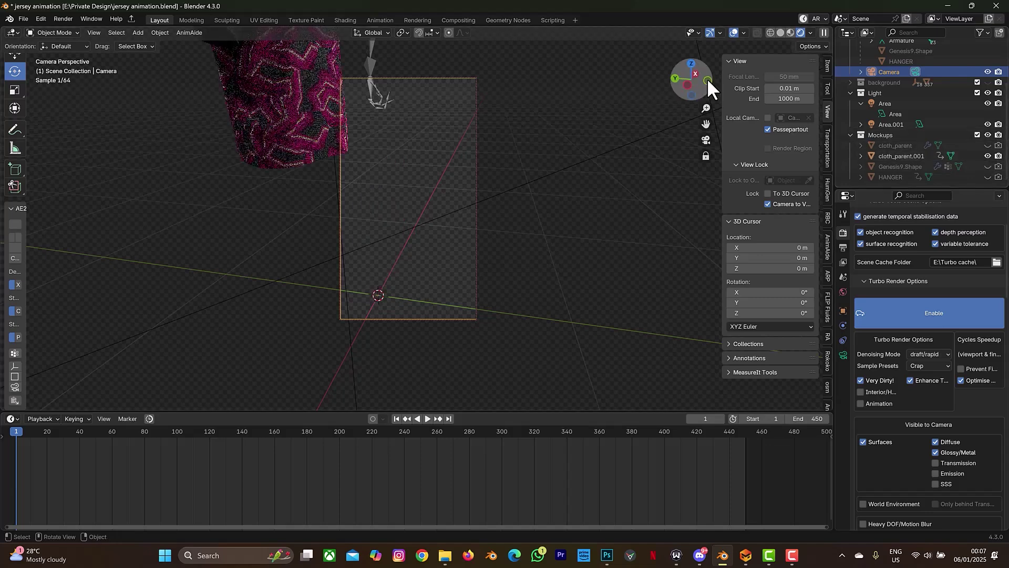
left_click_drag(706, 77, 578, 71)
left_click_drag(706, 123, 804, 258)
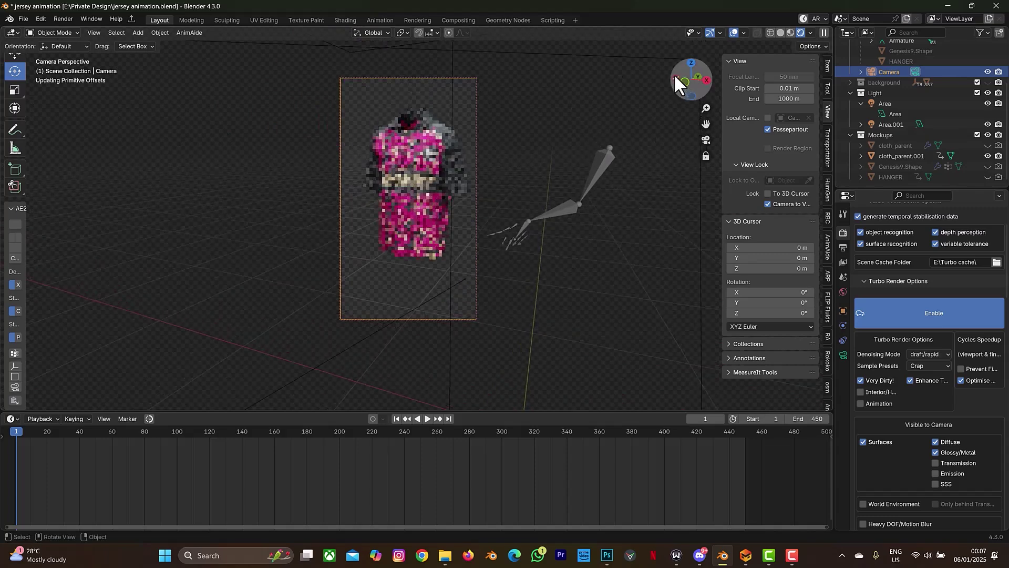
left_click_drag(674, 73, 694, 80)
left_click_drag(706, 124, 747, 130)
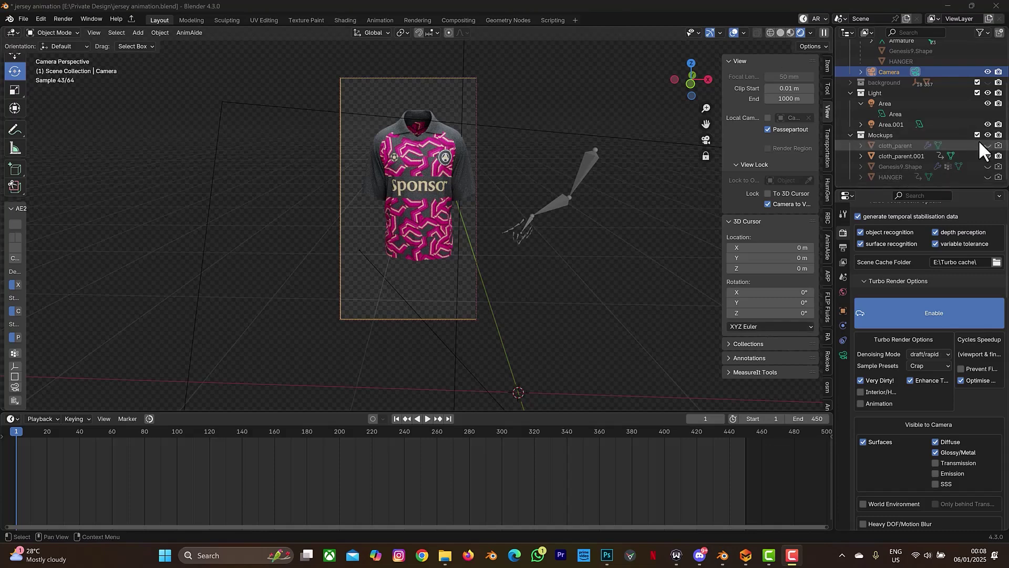
Unhide the background collection and set the studio backdrop material's base colour to bright magenta (#D93DDEFF)
left_click(989, 82)
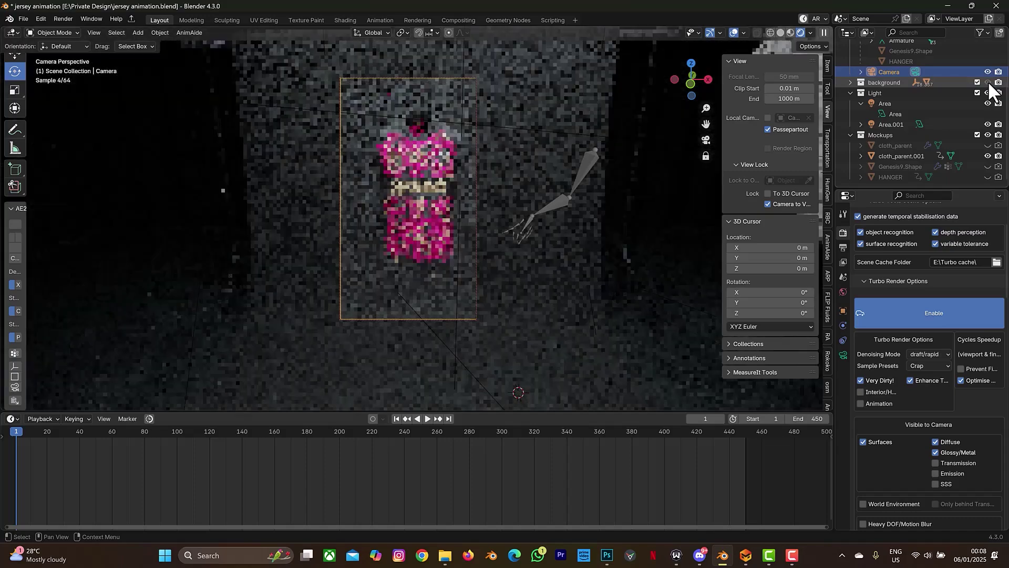
left_click(989, 83)
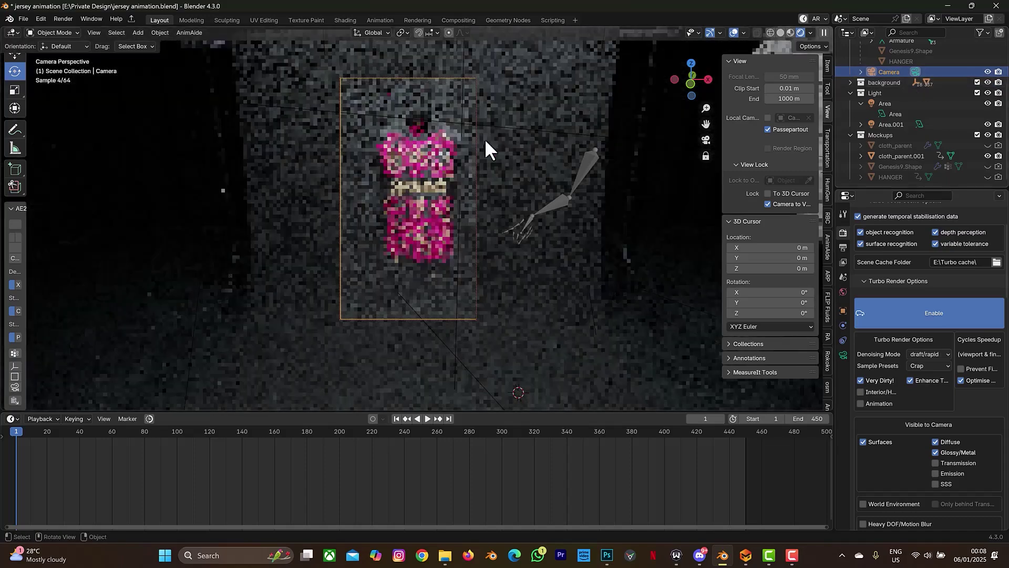
left_click(537, 158)
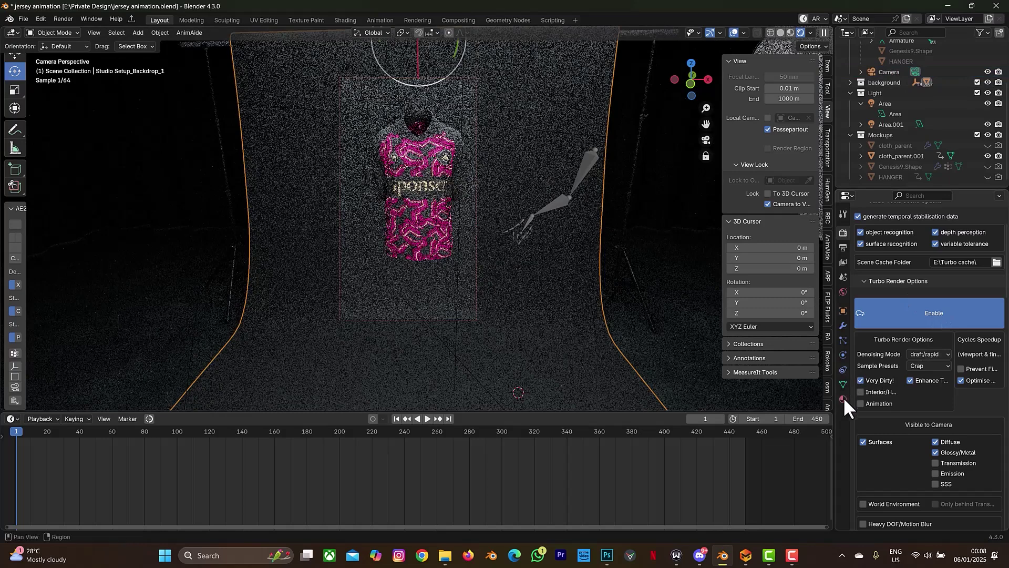
left_click(844, 398)
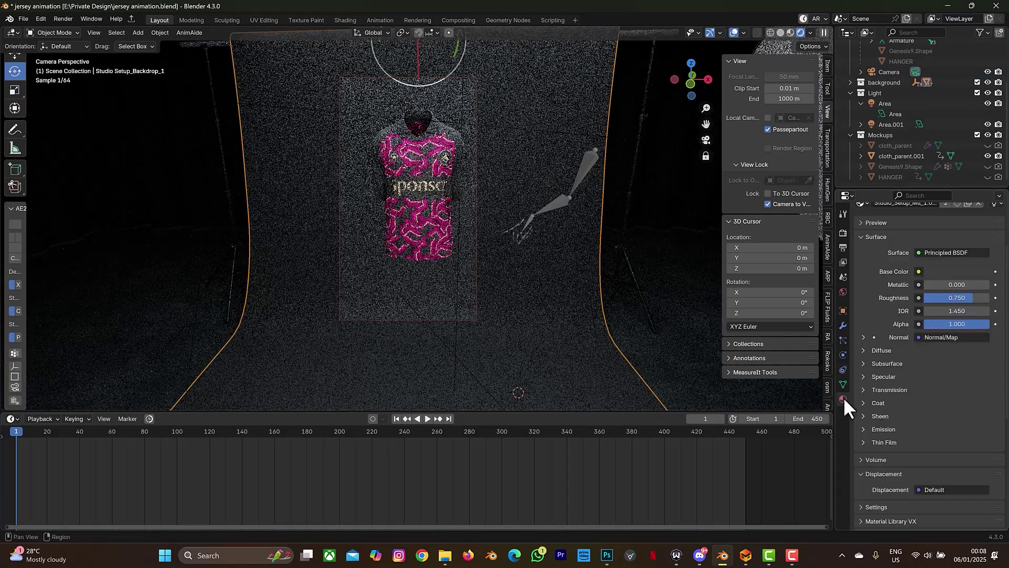
left_click(939, 272)
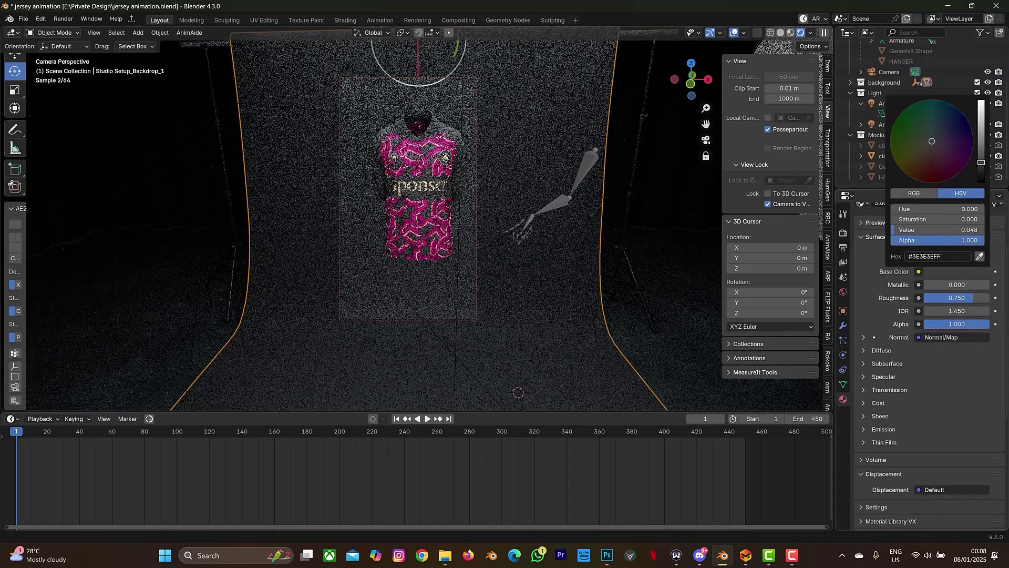
left_click_drag(980, 162, 981, 114)
left_click(957, 153)
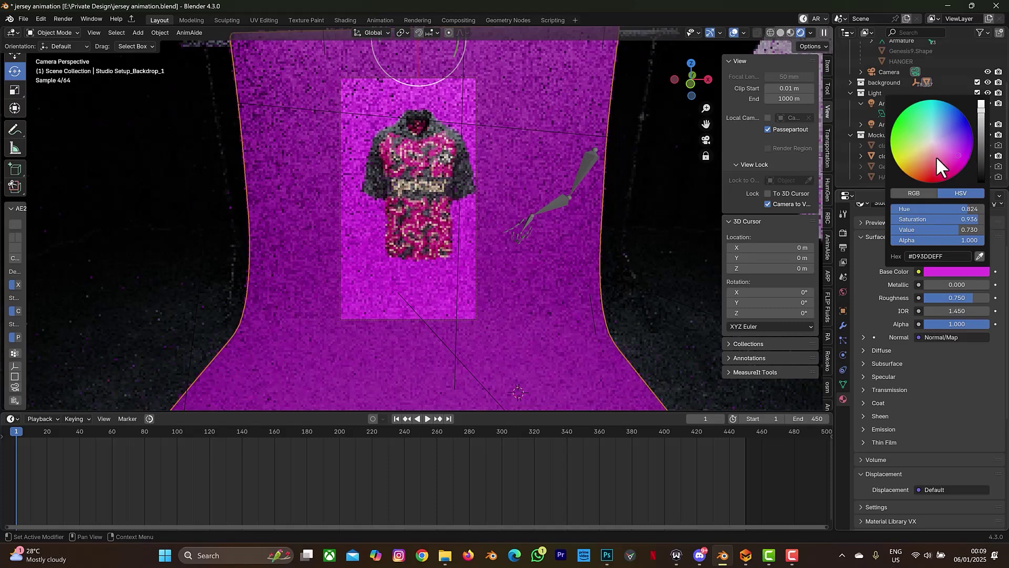
Change the studio backdrop material's base colour from bright magenta to a pale peach
left_click(925, 149)
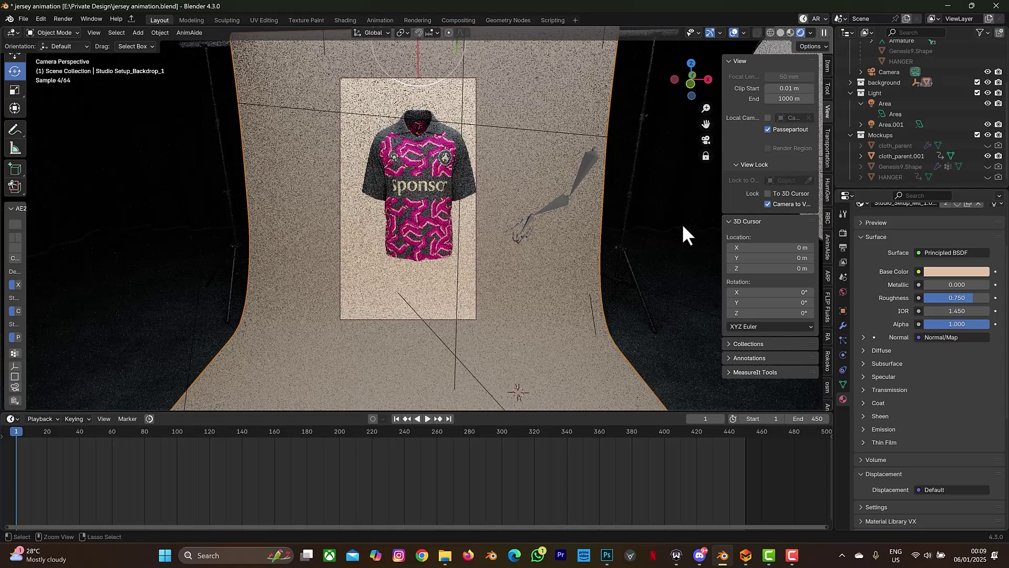
Start a new General file without saving the changes to jersey animation.blend
key("ctrl+n")
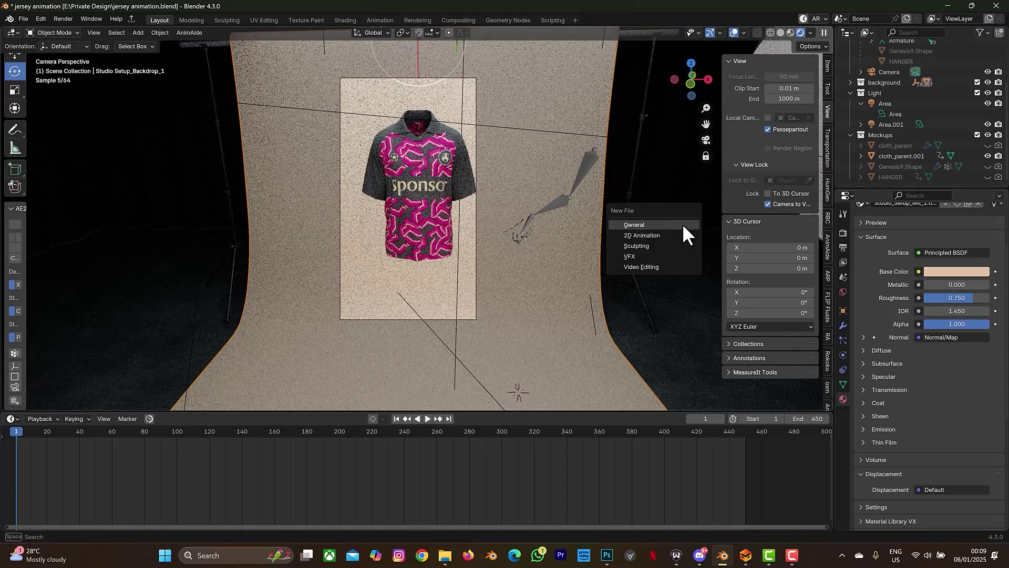
left_click(684, 226)
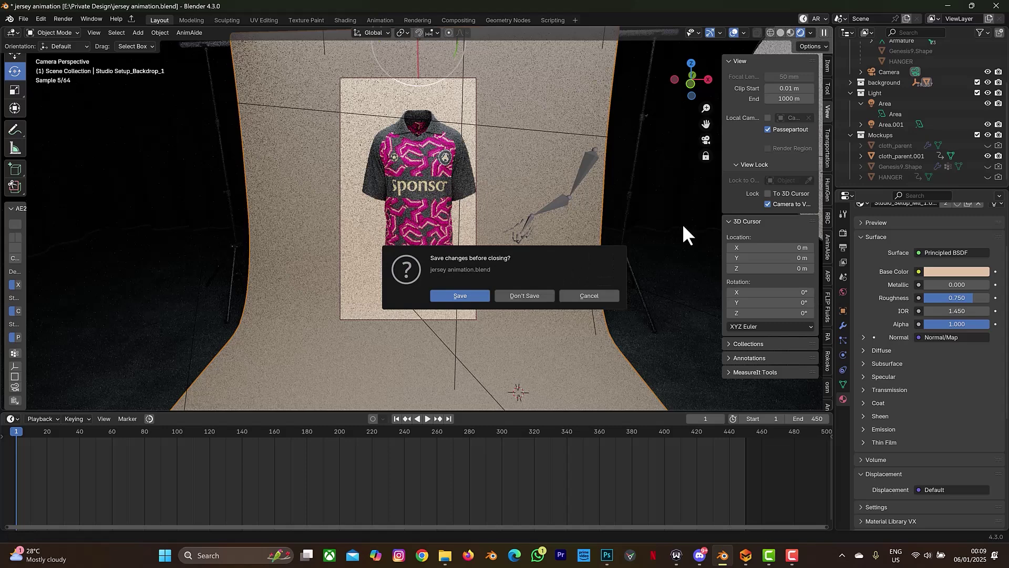
left_click(517, 295)
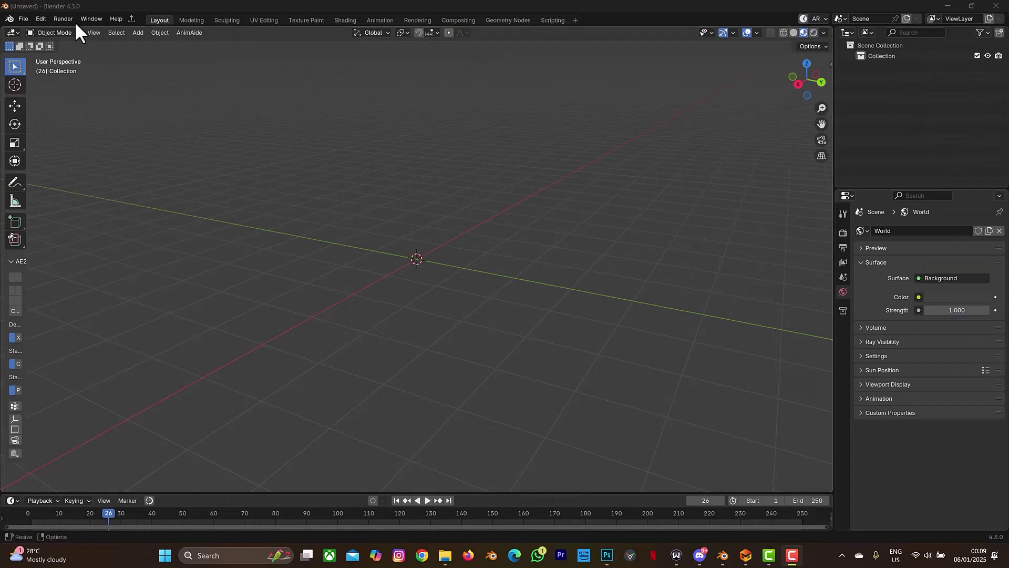
Start the Append command and browse into jersey animation.blend in the E:\Private Design folder
left_click(23, 18)
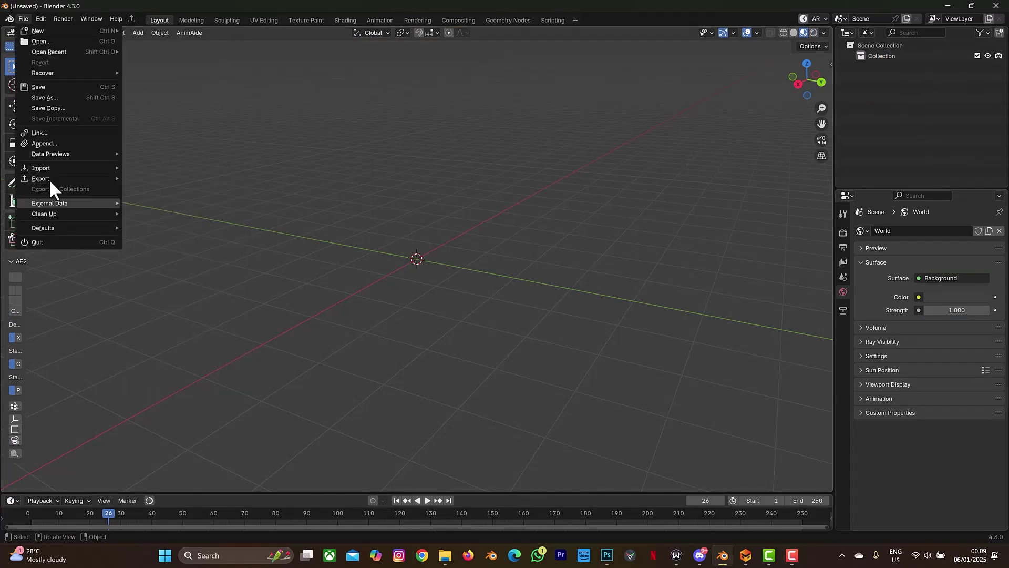
left_click(58, 144)
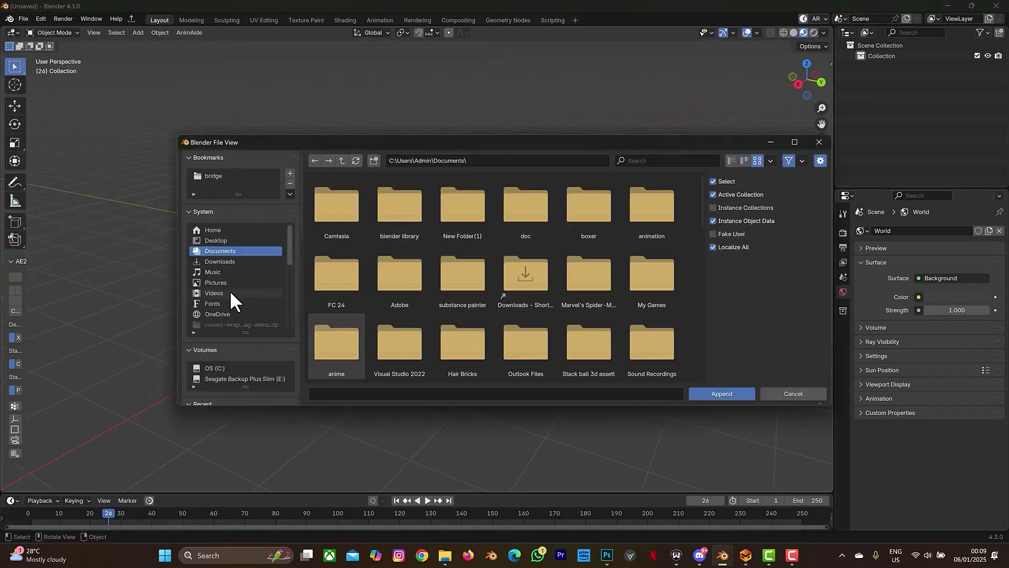
left_click(245, 377)
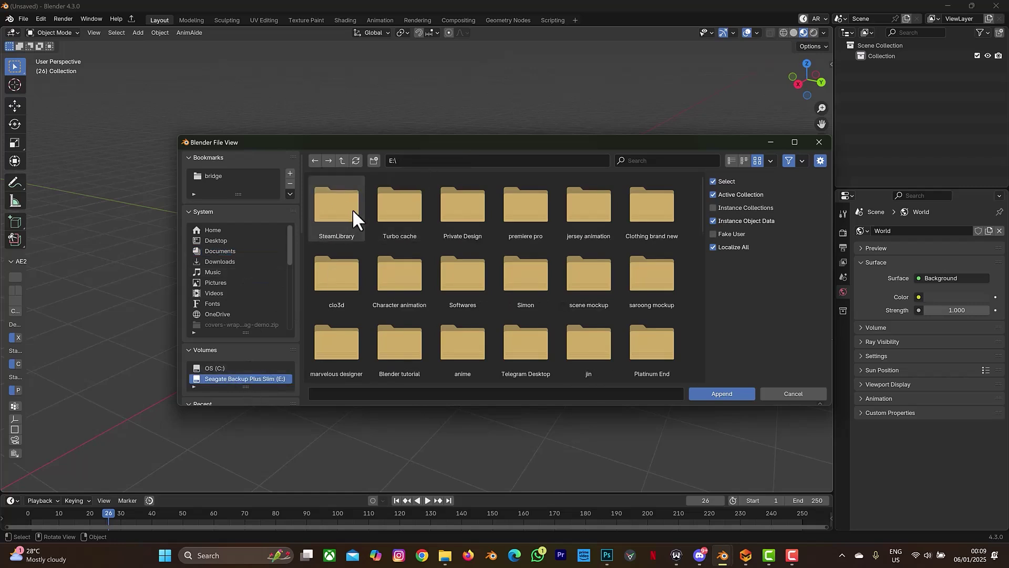
double_click(413, 211)
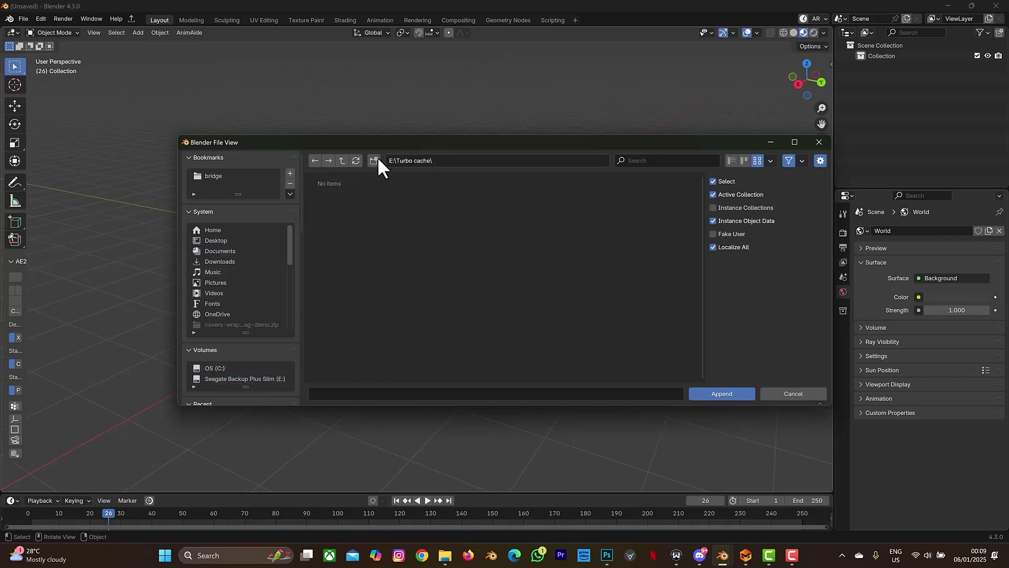
left_click(341, 160)
double_click(466, 222)
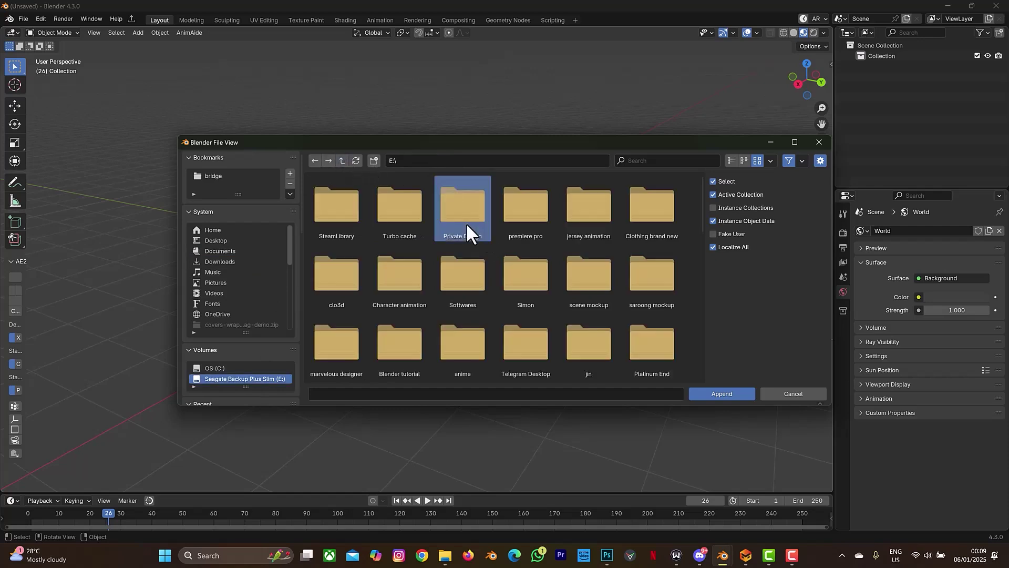
scroll(579, 293, "down", 2)
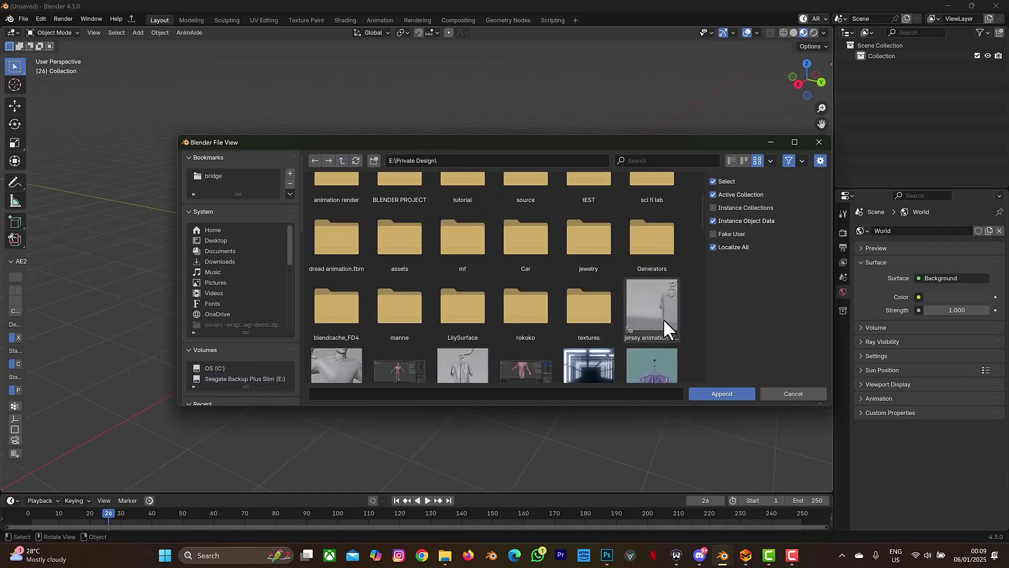
double_click(663, 318)
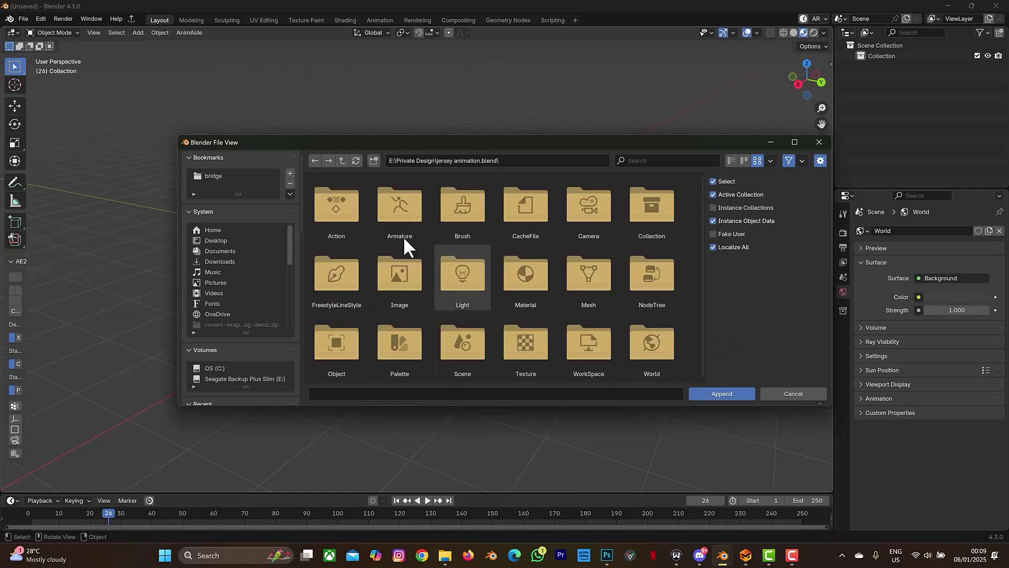
Append the background collection from jersey animation.blend into the new scene
double_click(637, 218)
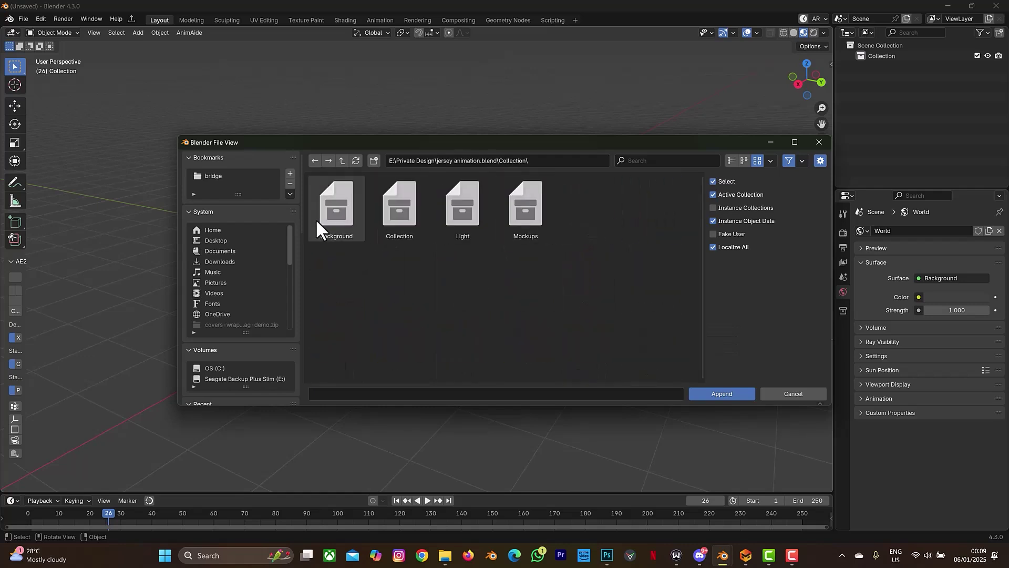
left_click(348, 220)
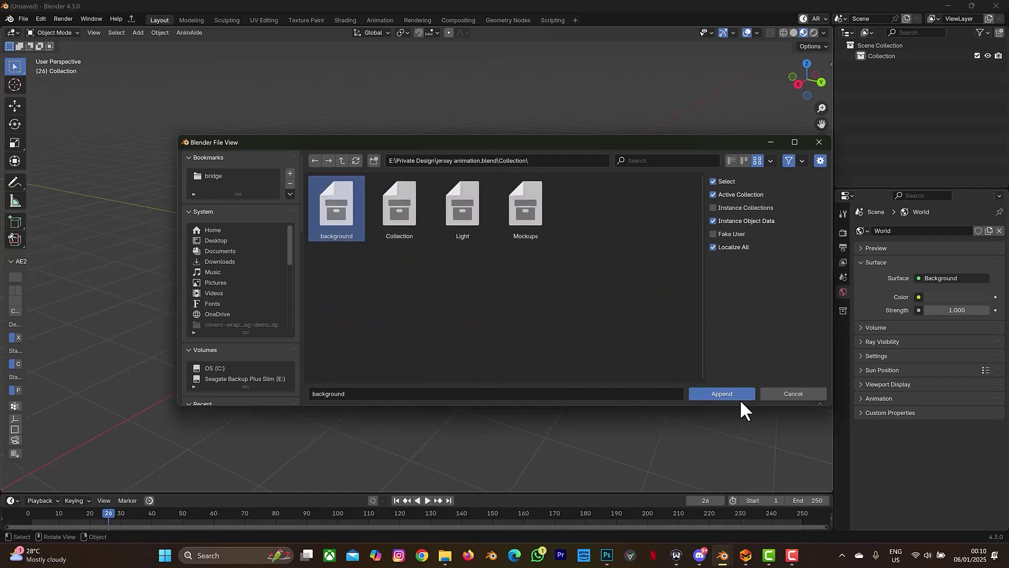
left_click(730, 394)
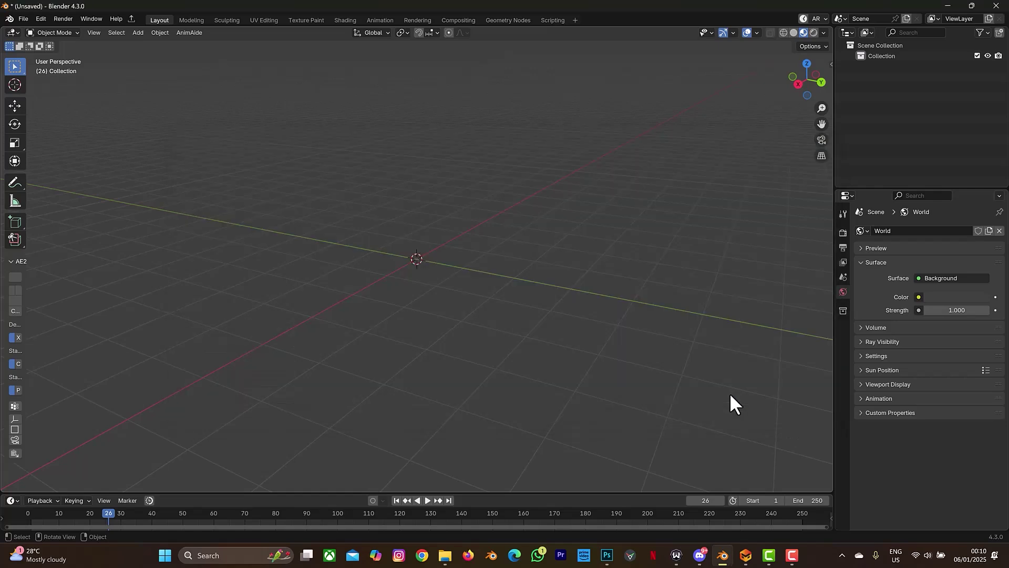
key("ctrl+v")
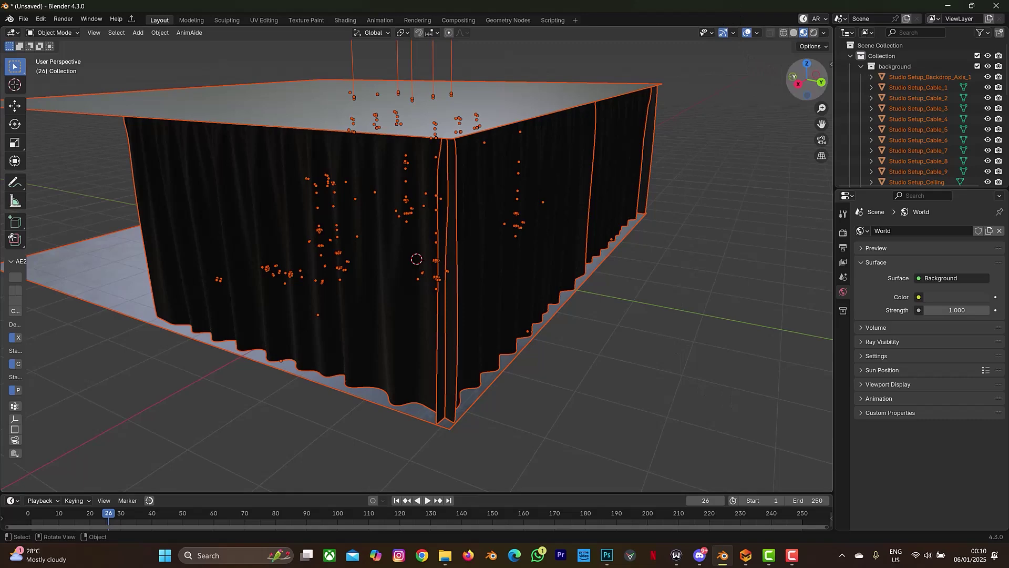
mouse_move(799, 79)
left_mouse_down()
mouse_move(962, 85)
mouse_move(806, 94)
left_mouse_up()
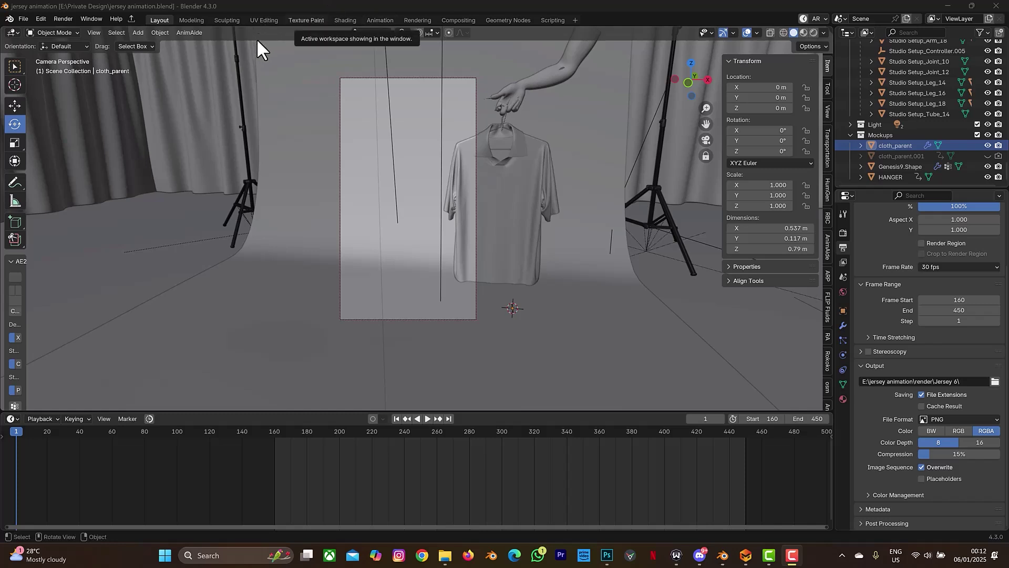
Switch jersey animation.blend to the Shading workspace and view the hand and hanger up close
left_click(341, 21)
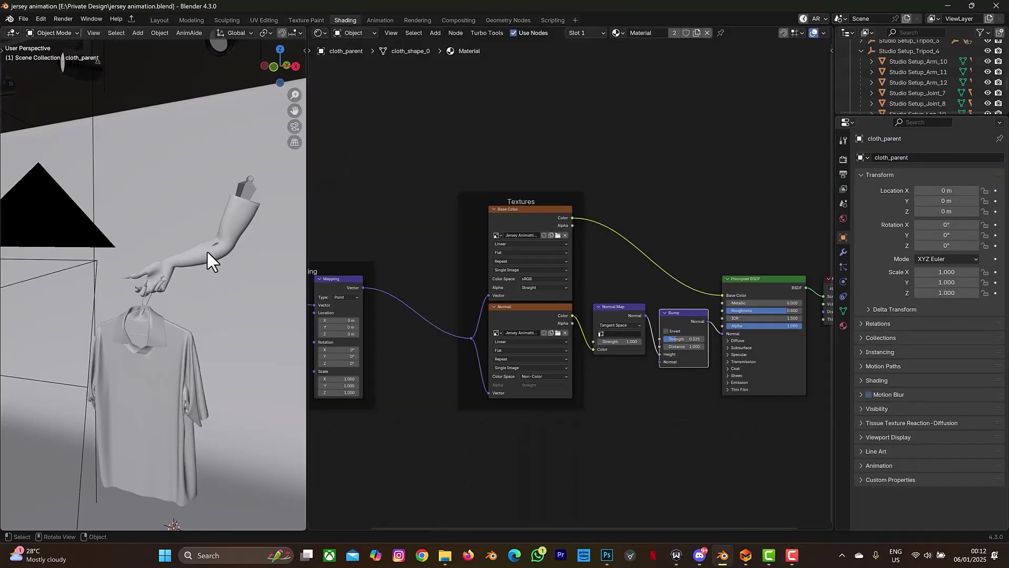
scroll(217, 268, "up", 5)
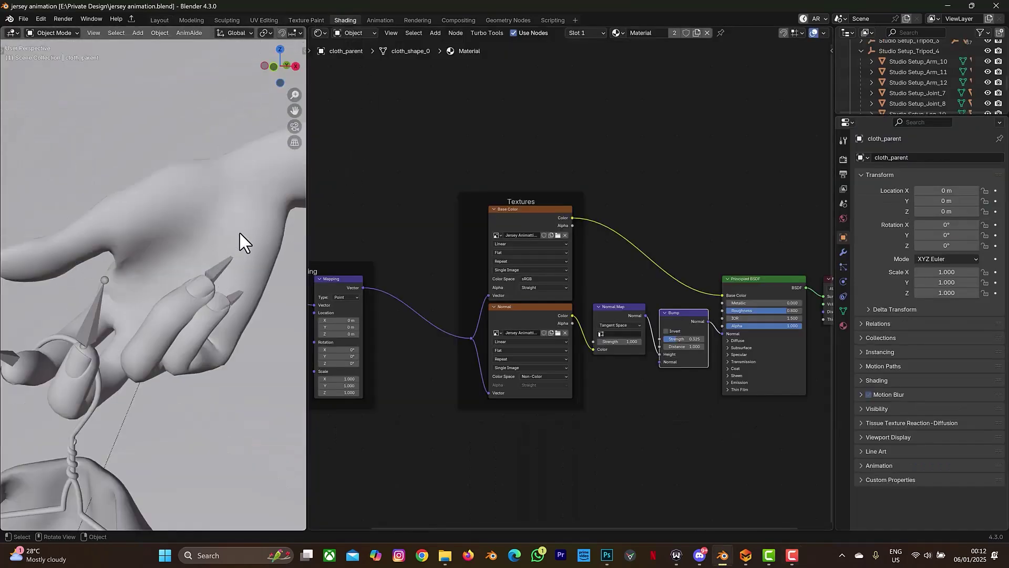
middle_click_drag(240, 234, 253, 220)
scroll(957, 78, "up", 2)
scroll(956, 85, "down", 4)
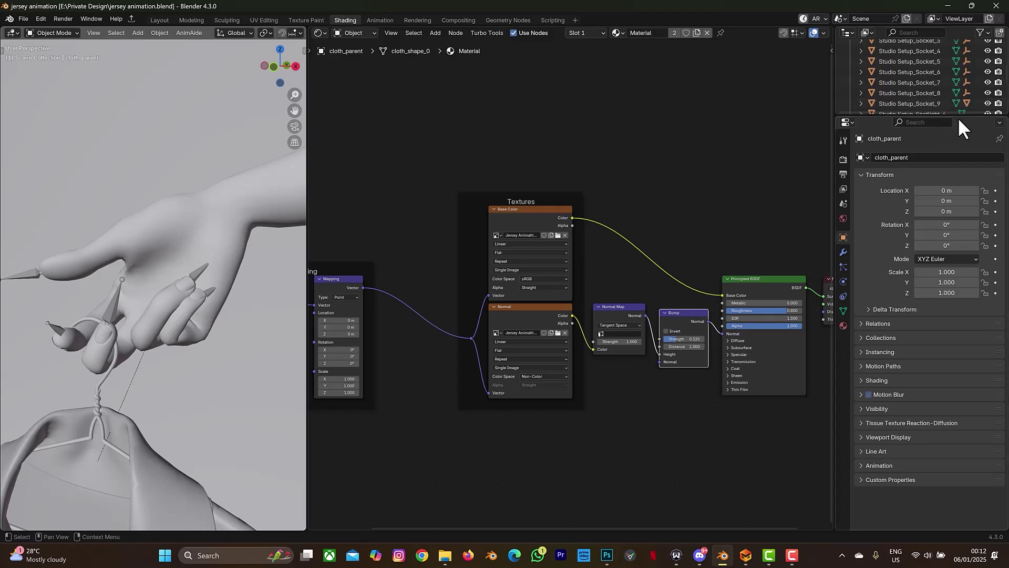
Enlarge the Outliner and hide the background collection in the viewport
left_click_drag(958, 118, 964, 249)
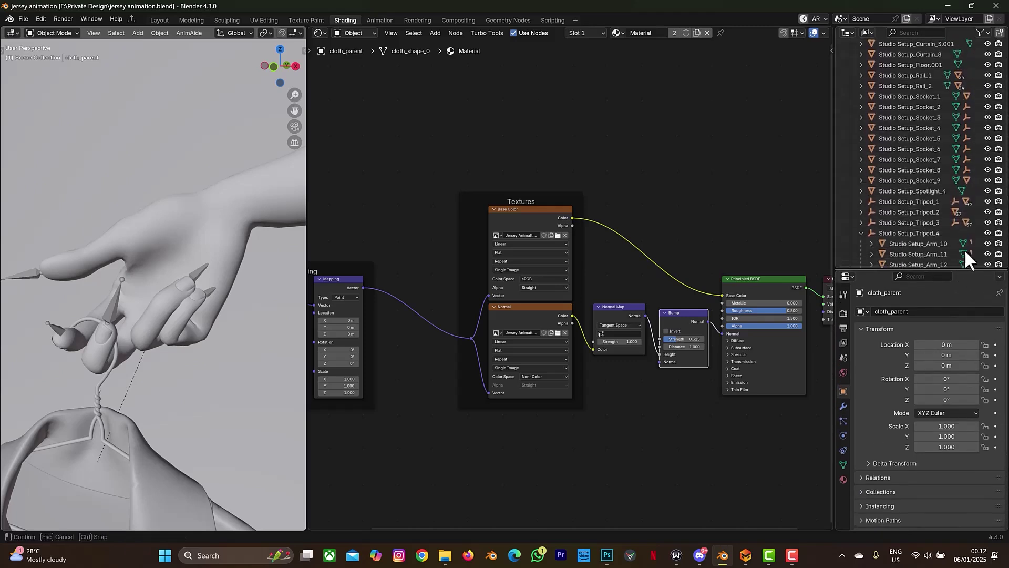
scroll(956, 152, "up", 9)
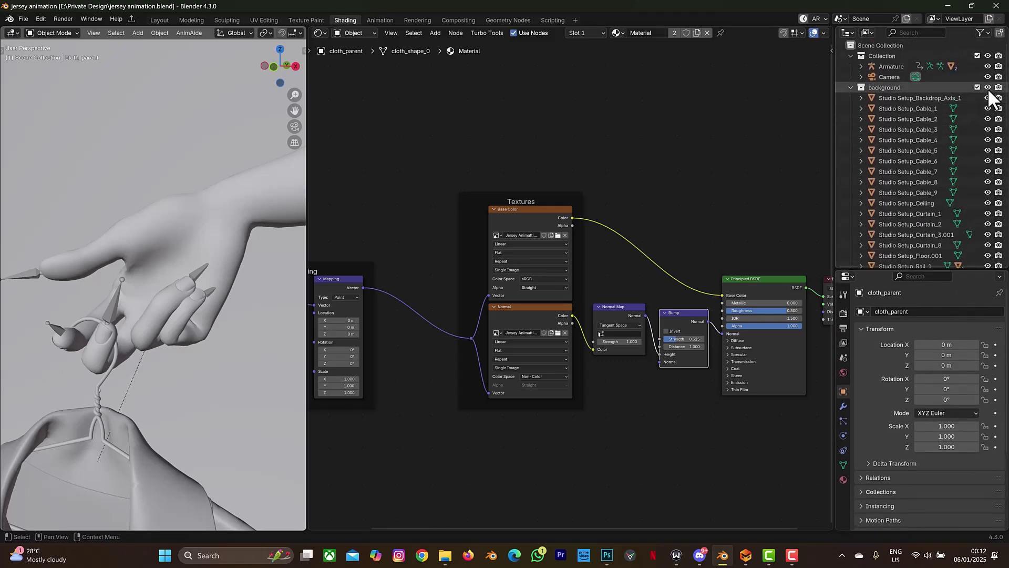
left_click(988, 87)
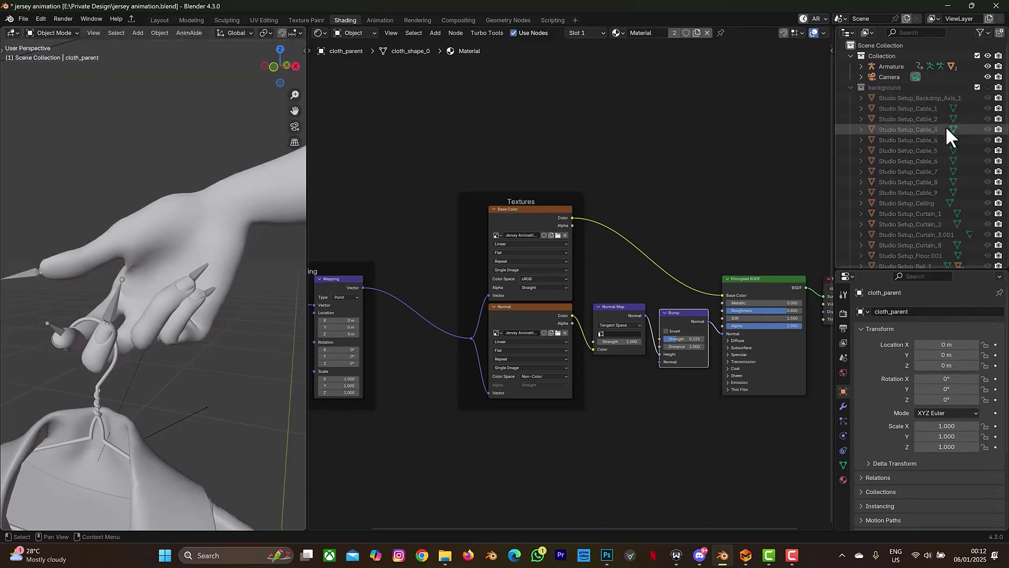
scroll(947, 143, "down", 15)
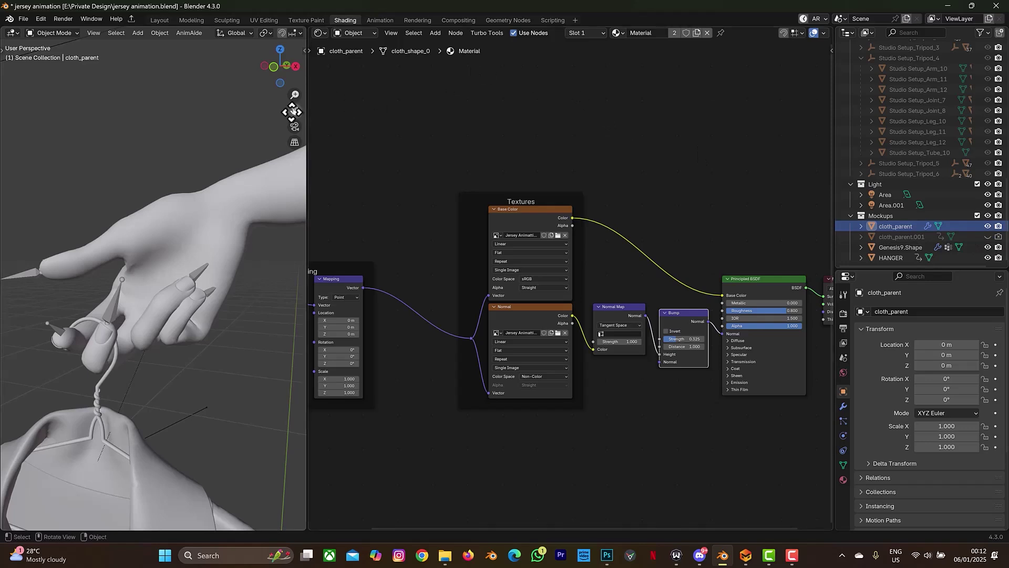
Show the jersey in rendered viewport shading, framed close enough below the collar to see the fabric texture
left_click_drag(292, 112, 292, 21)
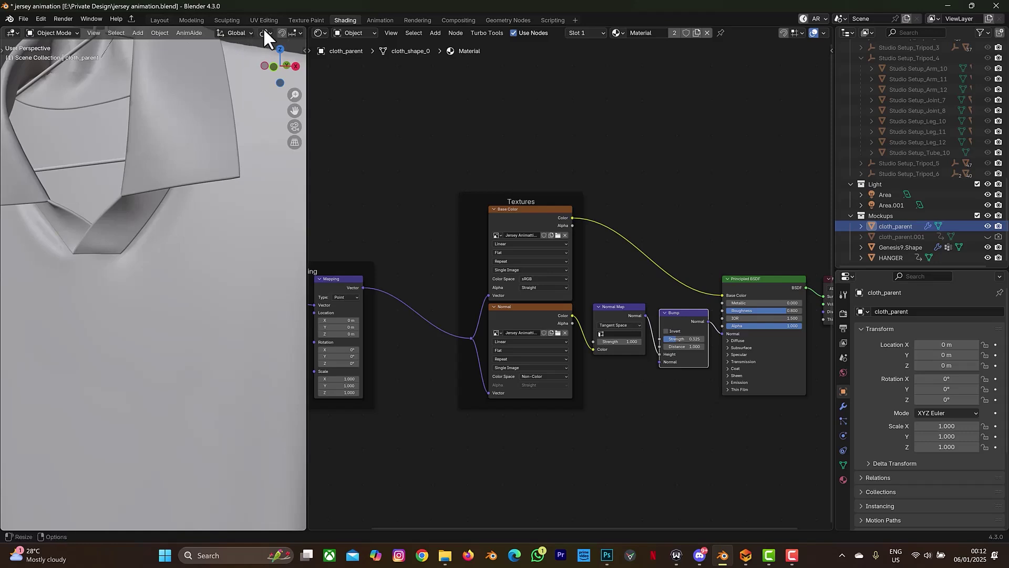
scroll(207, 29, "down", 5)
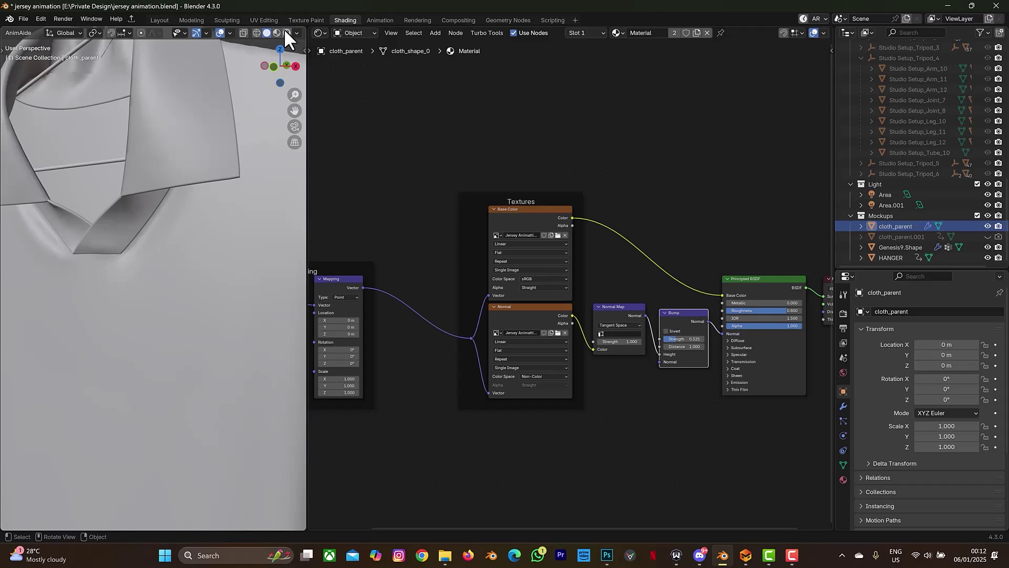
left_click(284, 29)
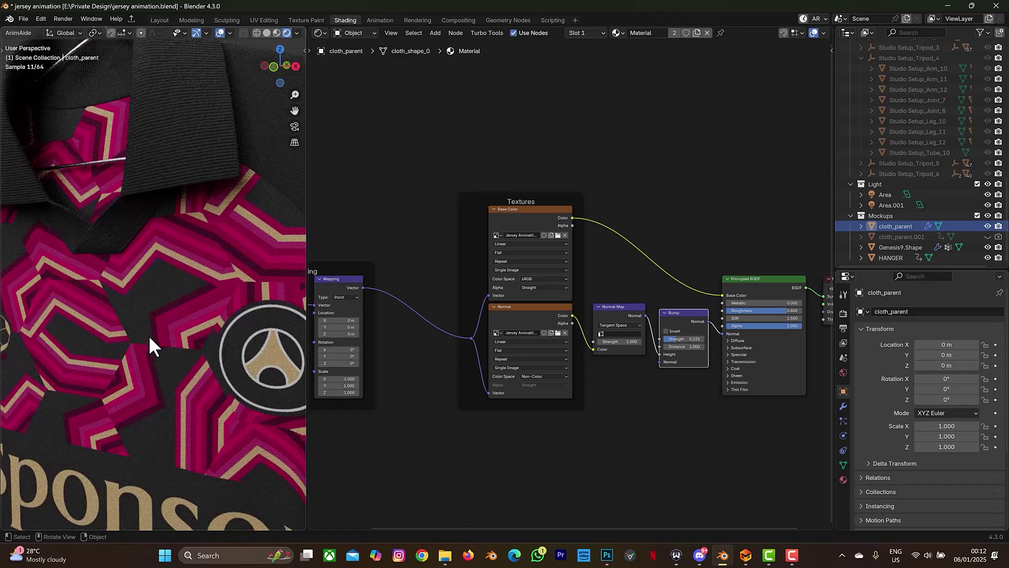
scroll(177, 280, "up", 4)
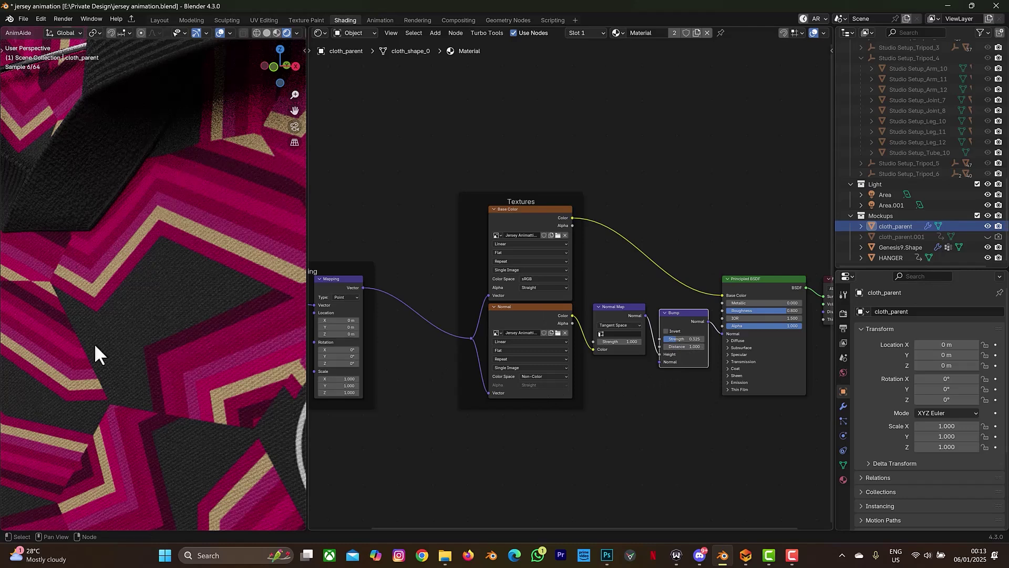
Set the strength of the Bump node in the jersey material to 1
left_click(695, 338)
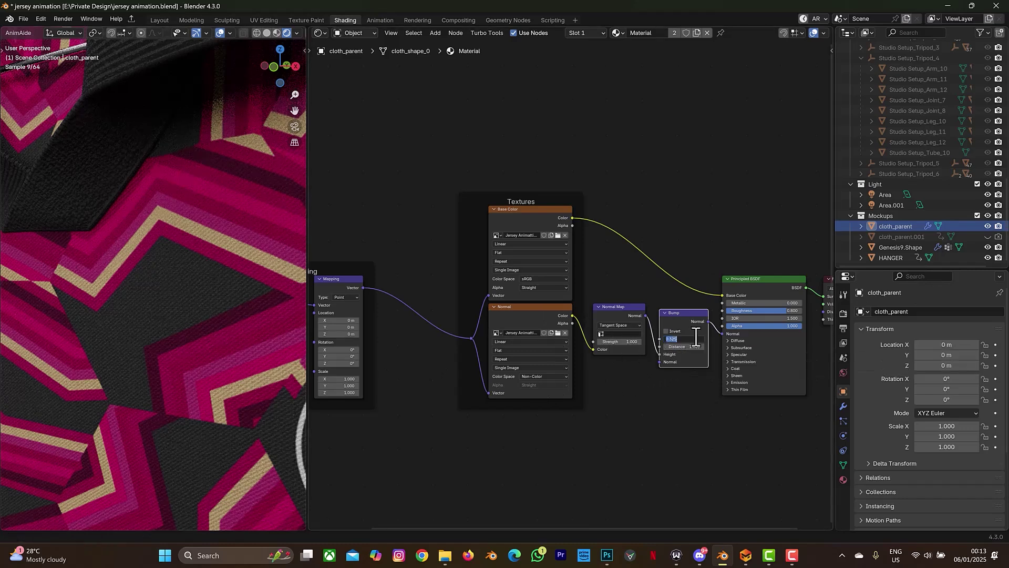
type("1")
key("Return")
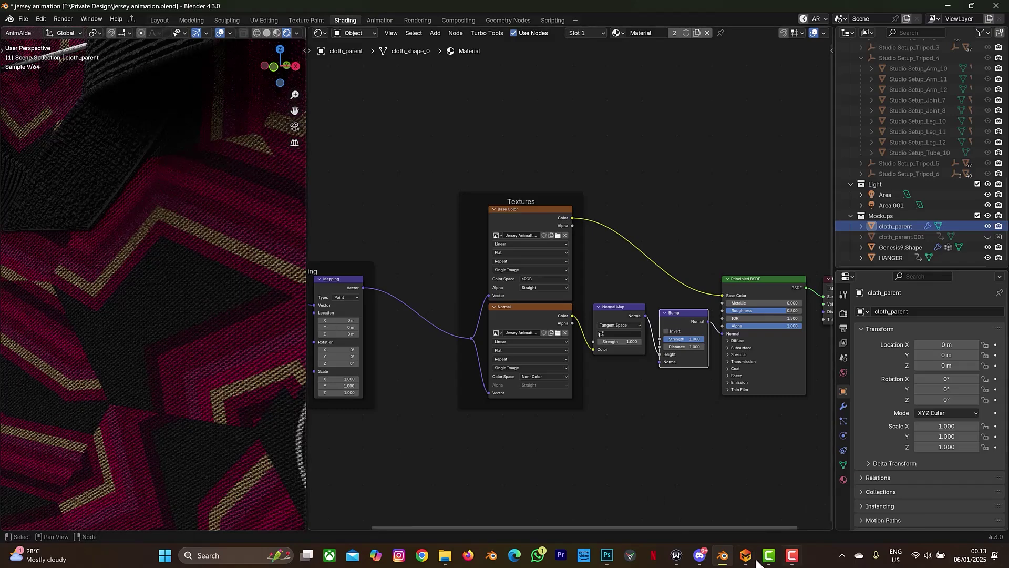
left_click(607, 555)
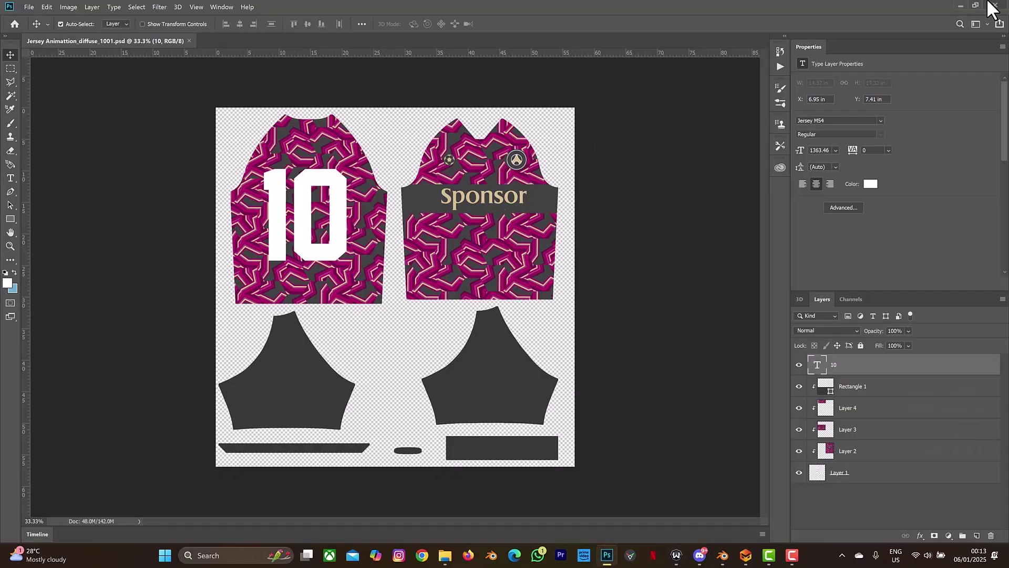
left_click(959, 5)
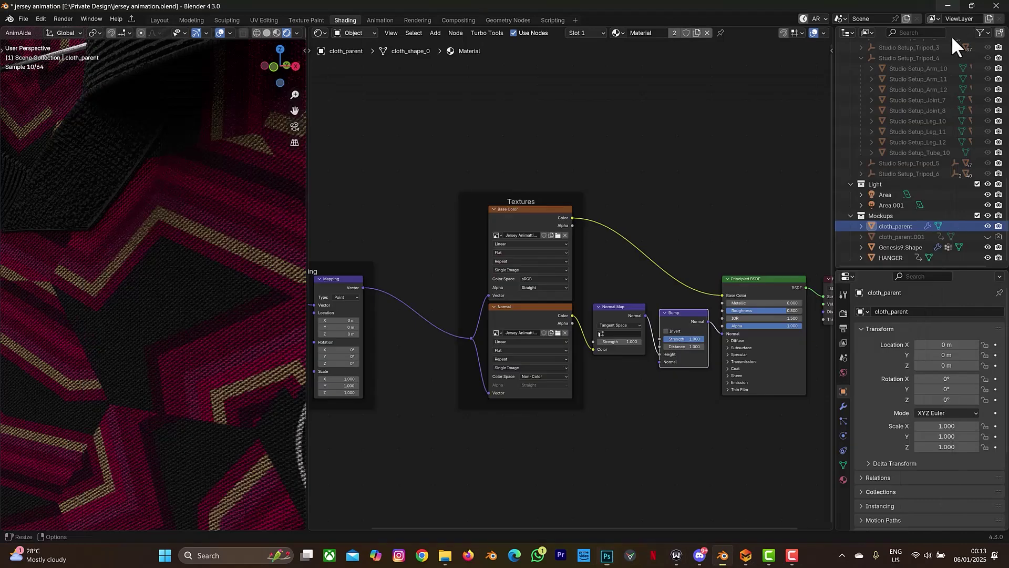
Try a strength of 0.3 on the jersey material's Bump node and settle on 0.325
left_click(692, 339)
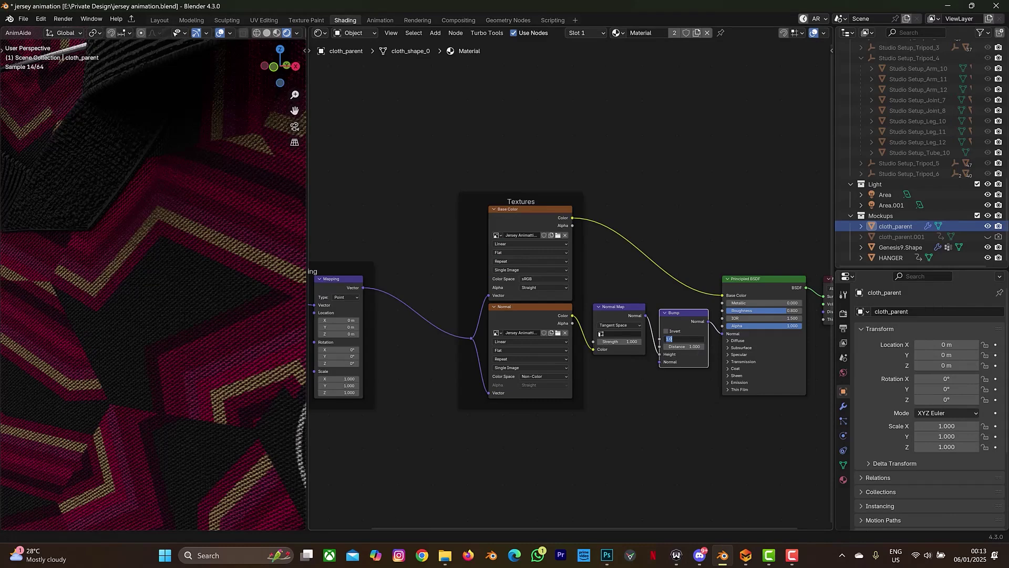
type("3")
key("Return")
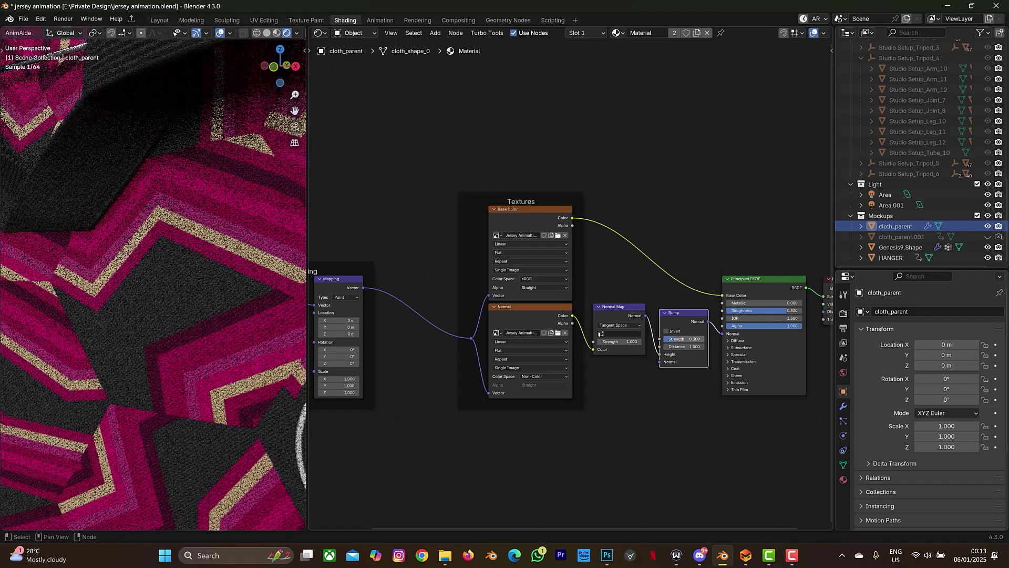
left_click(694, 339)
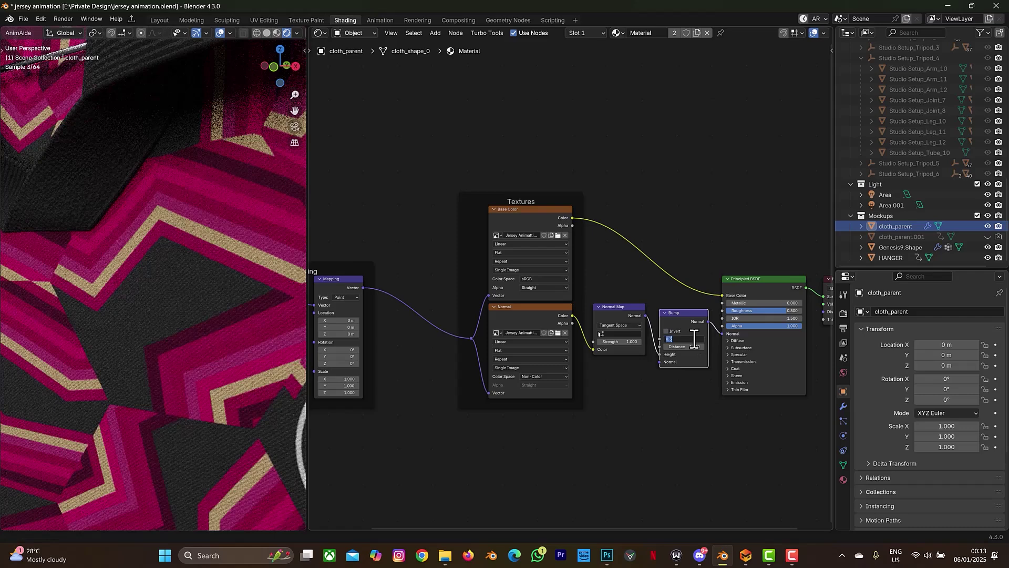
type("0.325")
key("Return")
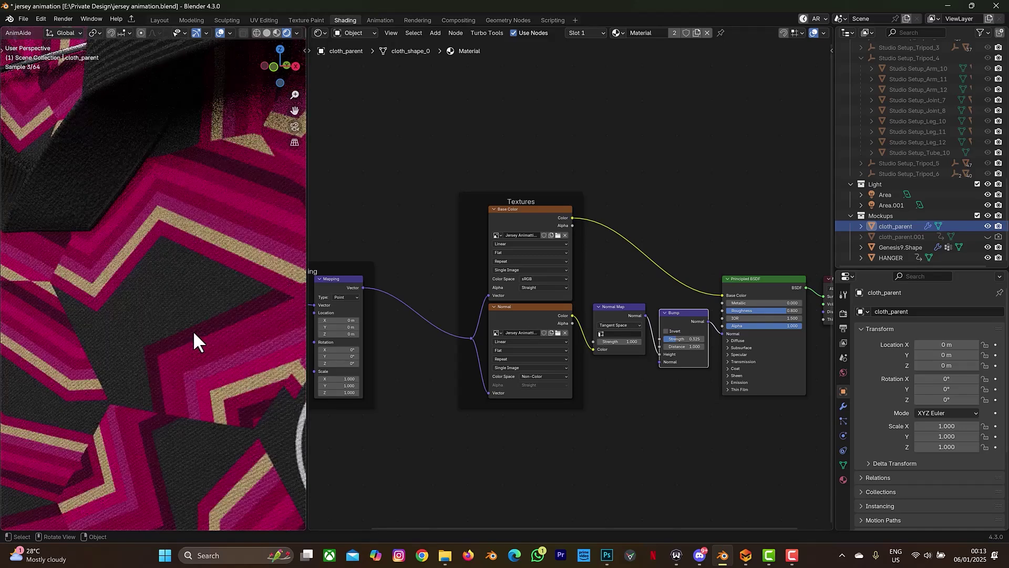
Switch to Marvelous Designer and import hand.abc from the jersey 9 folder as Alembic, with load type Open and scale in m
scroll(193, 329, "down", 10)
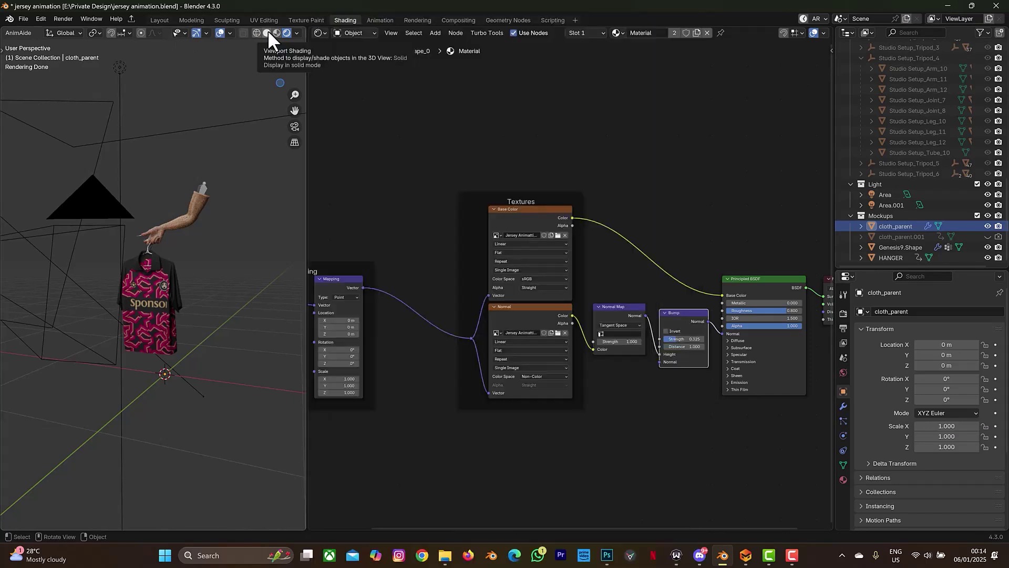
left_click(745, 556)
left_click(746, 555)
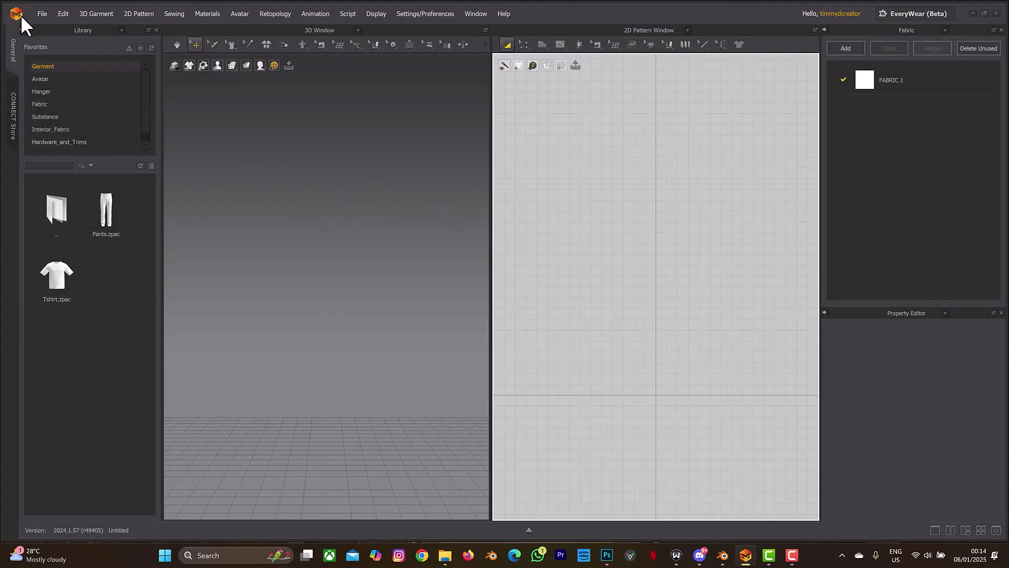
left_click(41, 14)
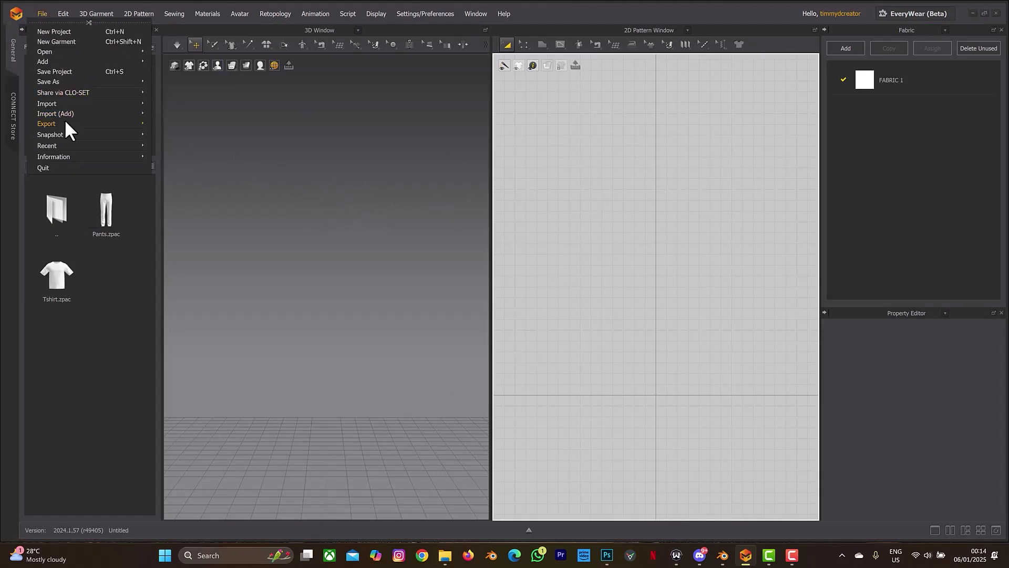
mouse_move(80, 102)
left_click(182, 141)
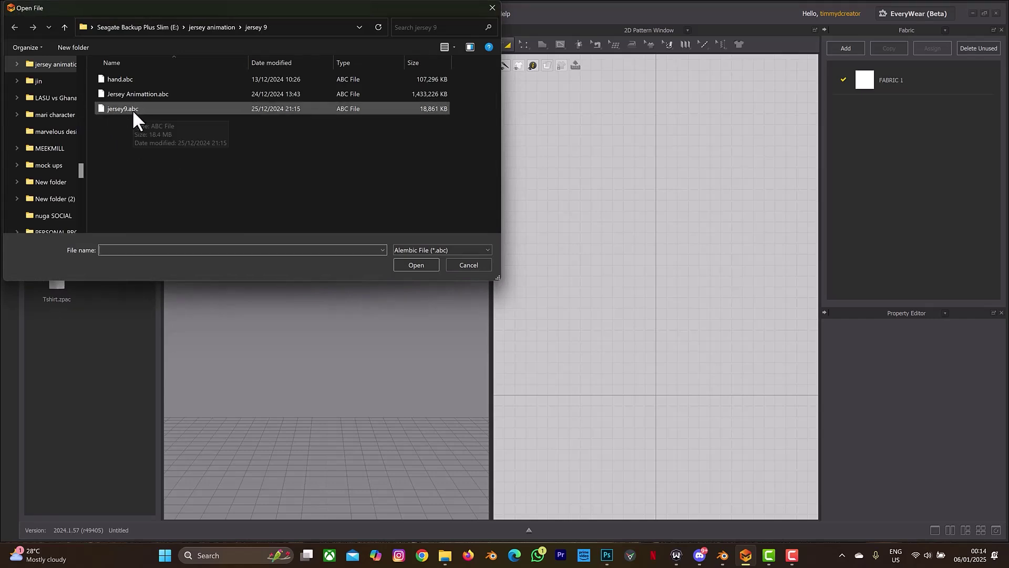
left_click(114, 80)
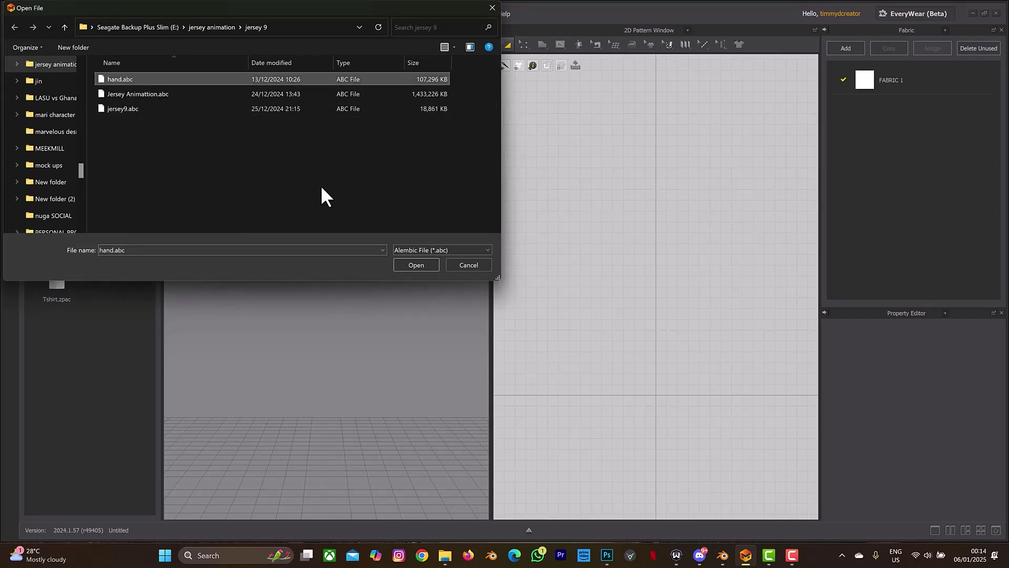
left_click(416, 265)
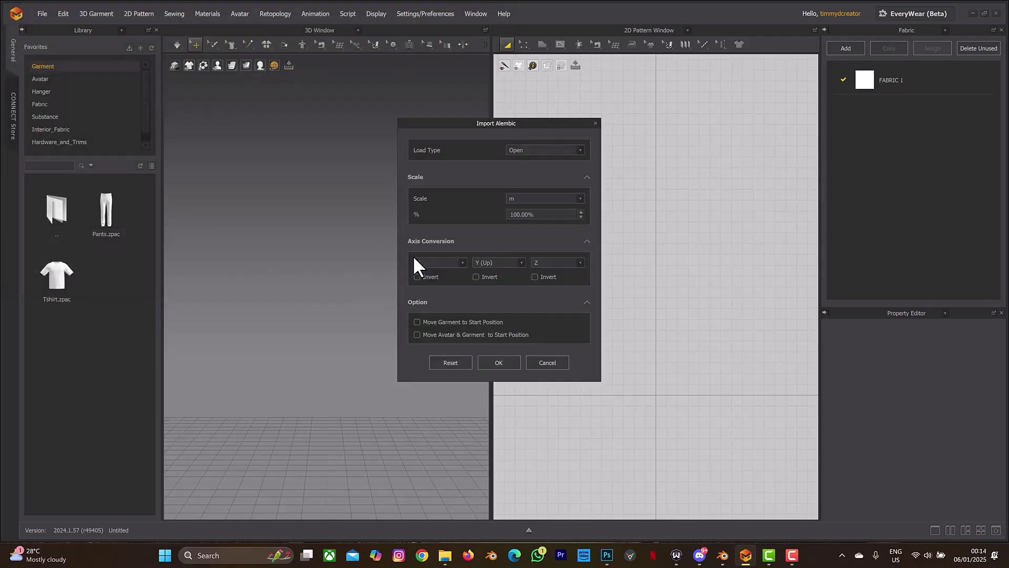
left_click(499, 363)
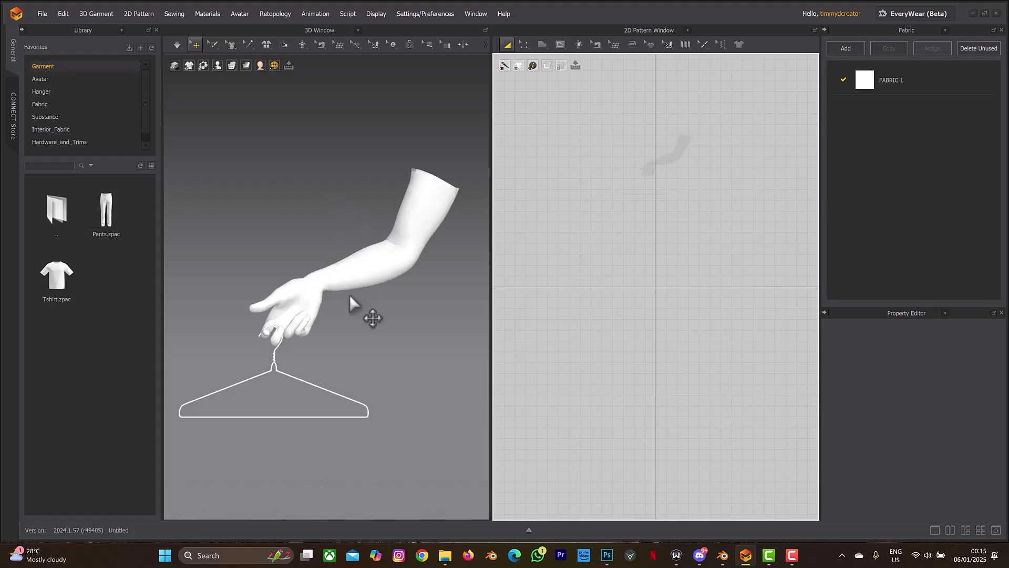
Start opening a project file and browse to the CLO Assets folder
scroll(349, 290, "down", 3)
scroll(349, 290, "down", 2)
middle_click_drag(355, 338, 401, 301)
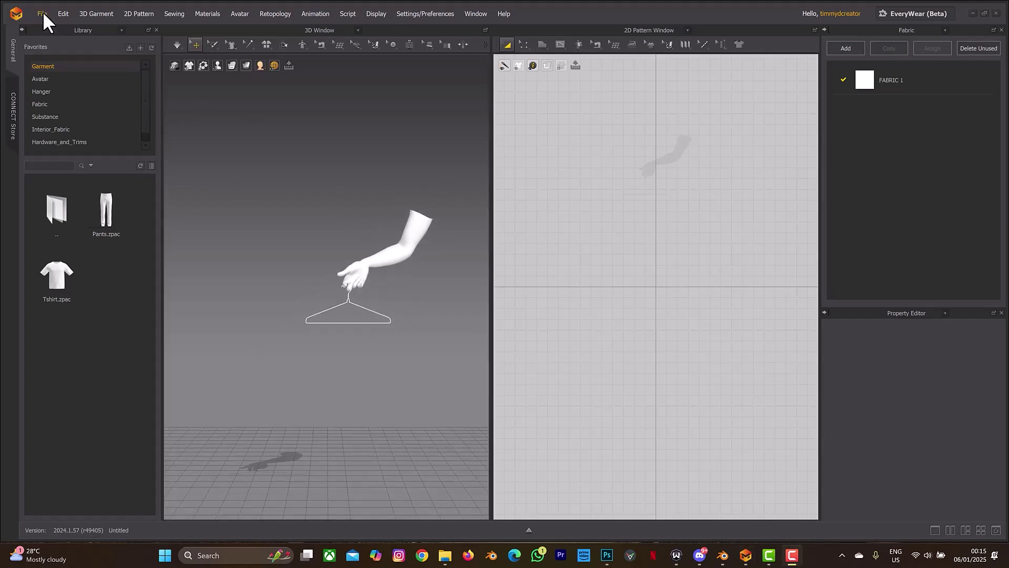
left_click(223, 167)
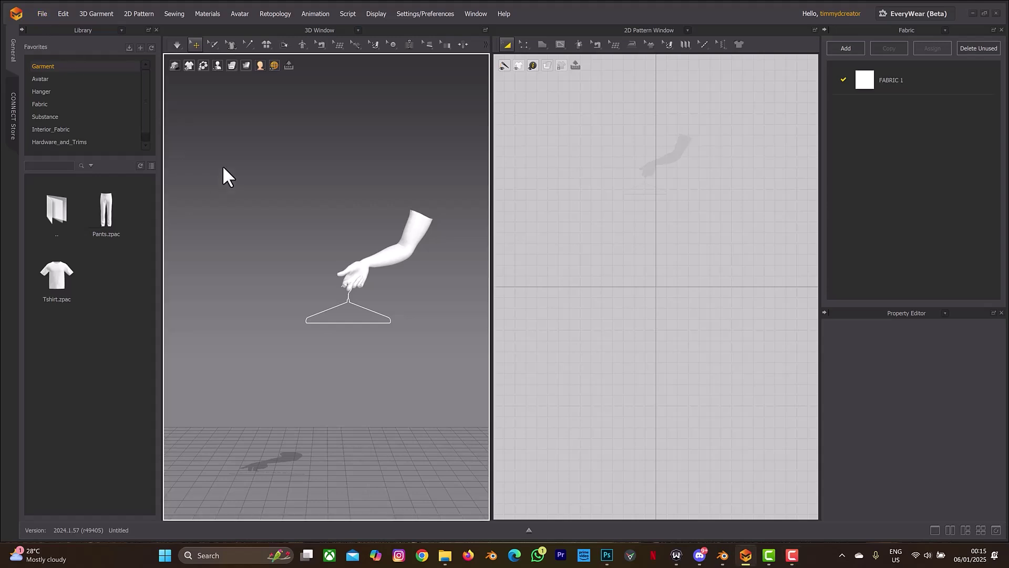
key("ctrl+o")
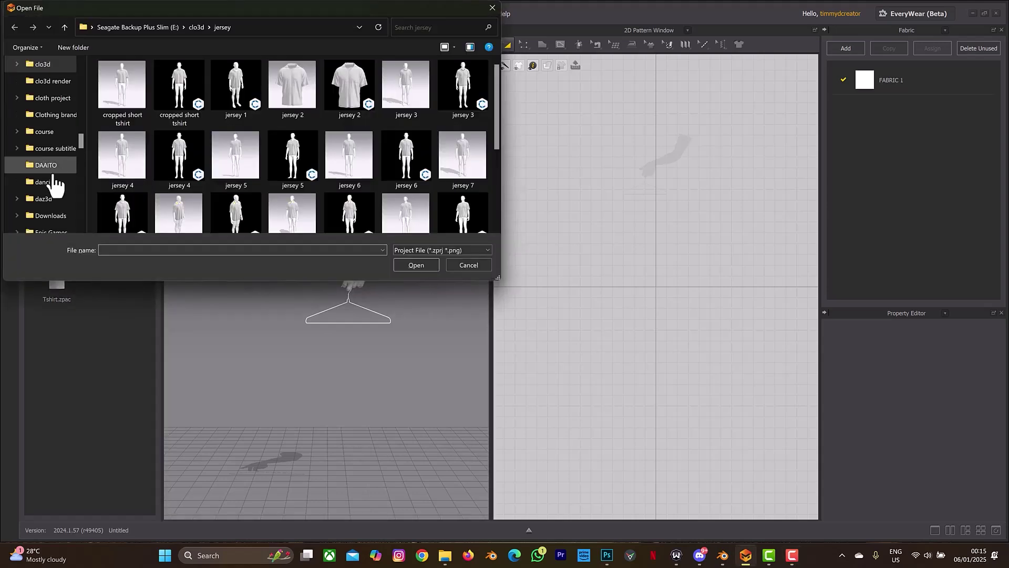
scroll(55, 184, "up", 5)
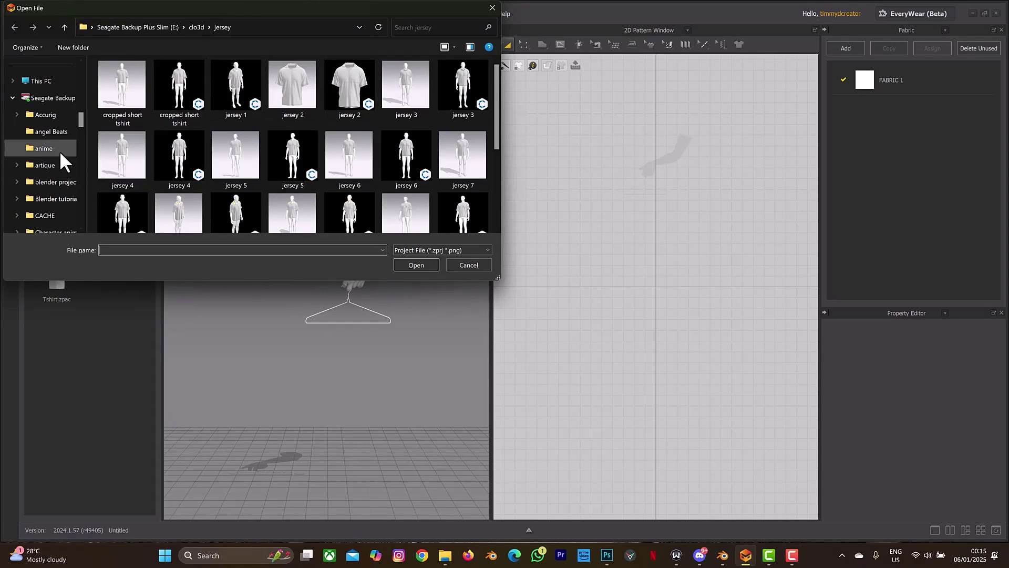
scroll(56, 151, "down", 5)
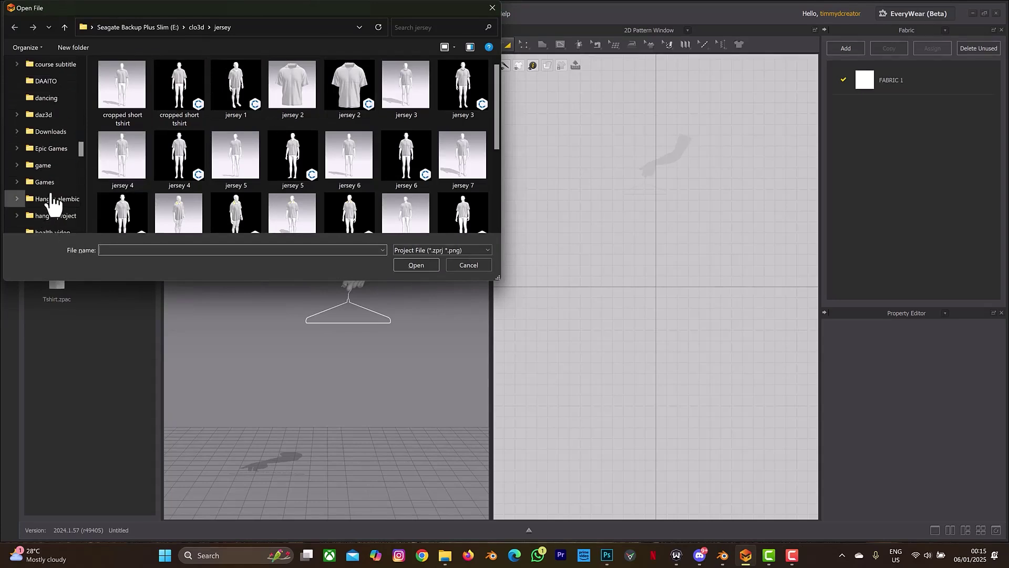
scroll(53, 203, "up", 5)
scroll(52, 195, "up", 3)
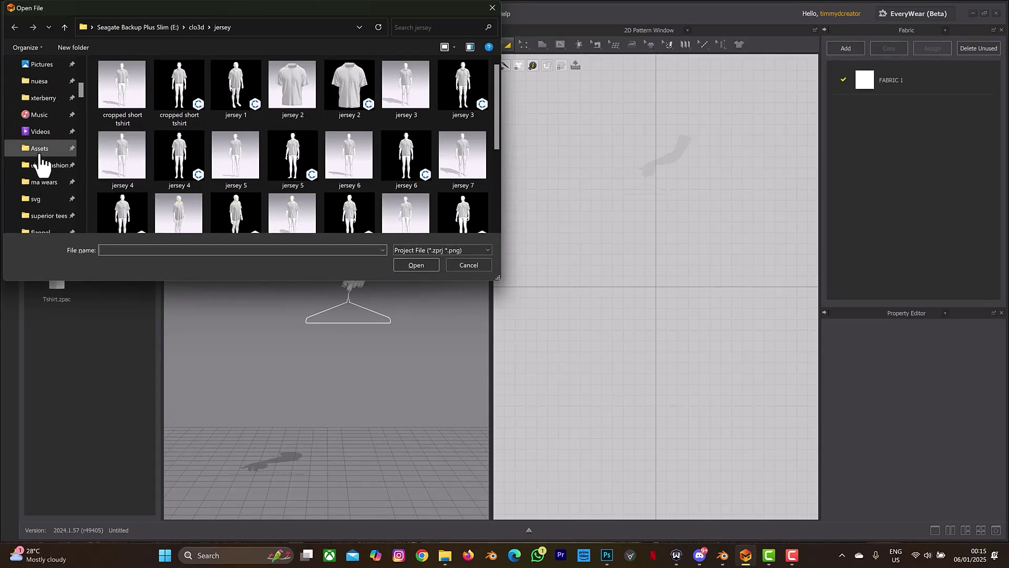
left_click(44, 150)
Open the sweatshirt project from the Project folder with load type Add, bringing in only the garment
scroll(316, 156, "down", 5)
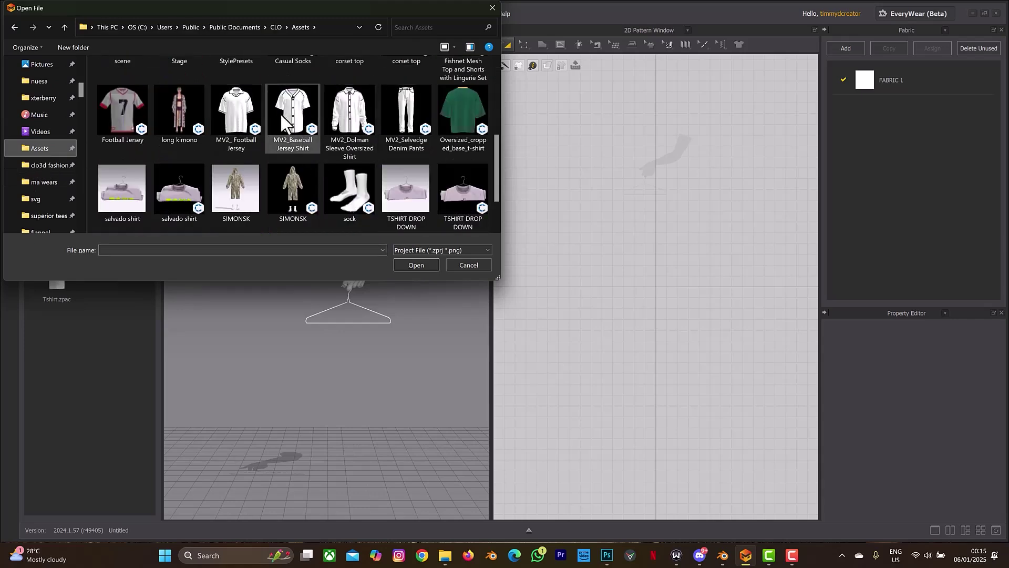
scroll(285, 147, "up", 3)
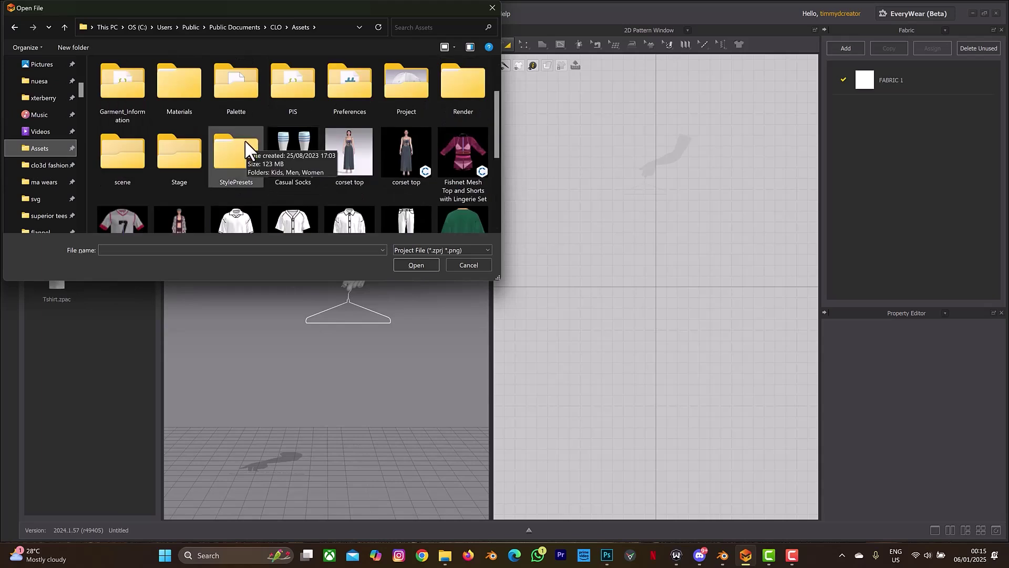
scroll(314, 119, "up", 2)
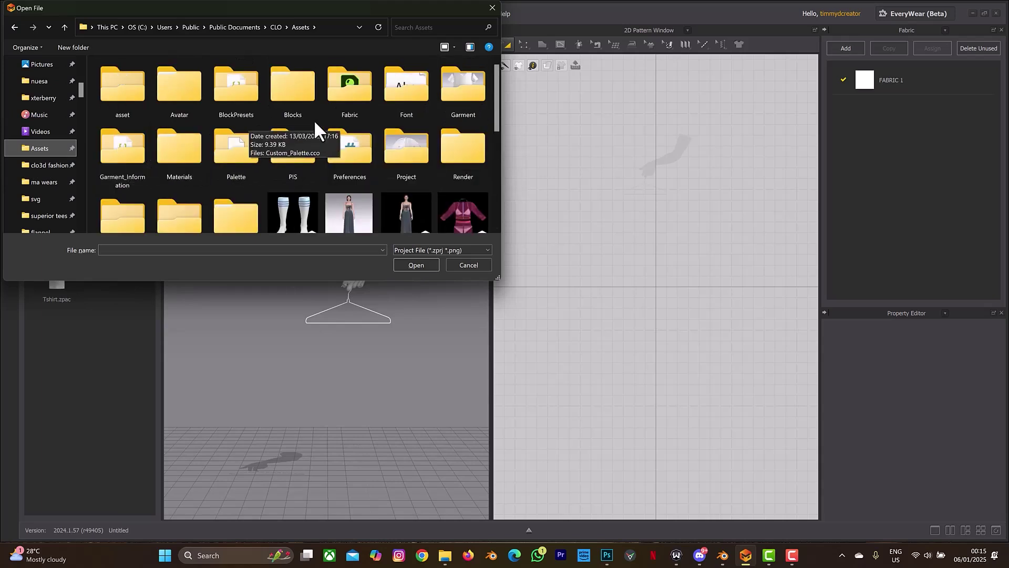
double_click(403, 168)
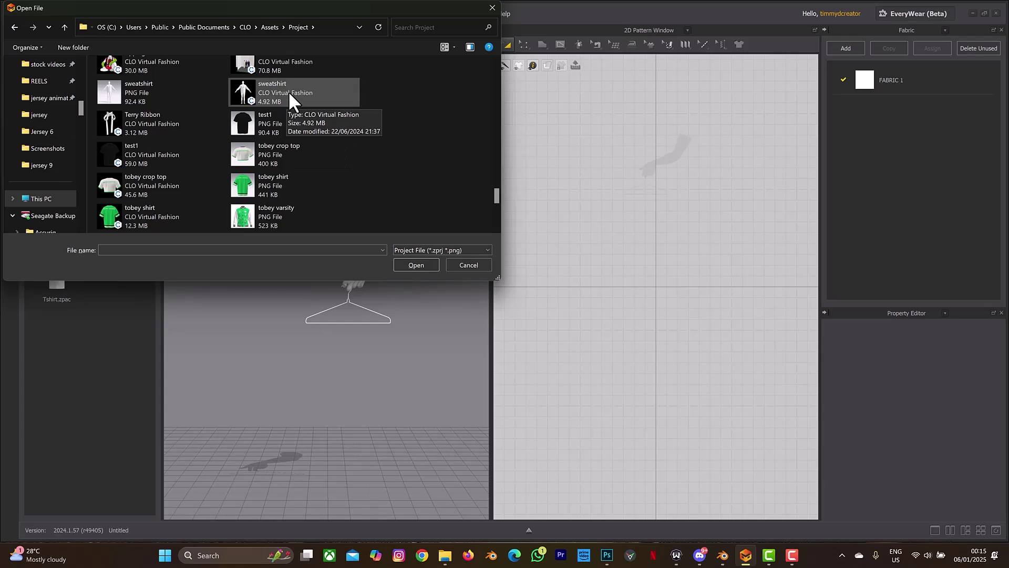
double_click(288, 91)
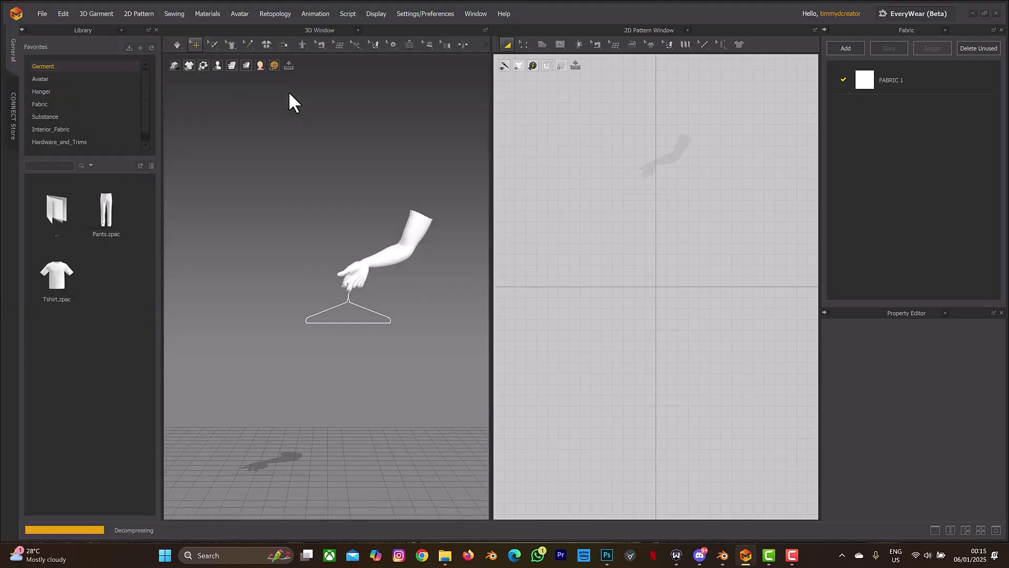
left_click(424, 220)
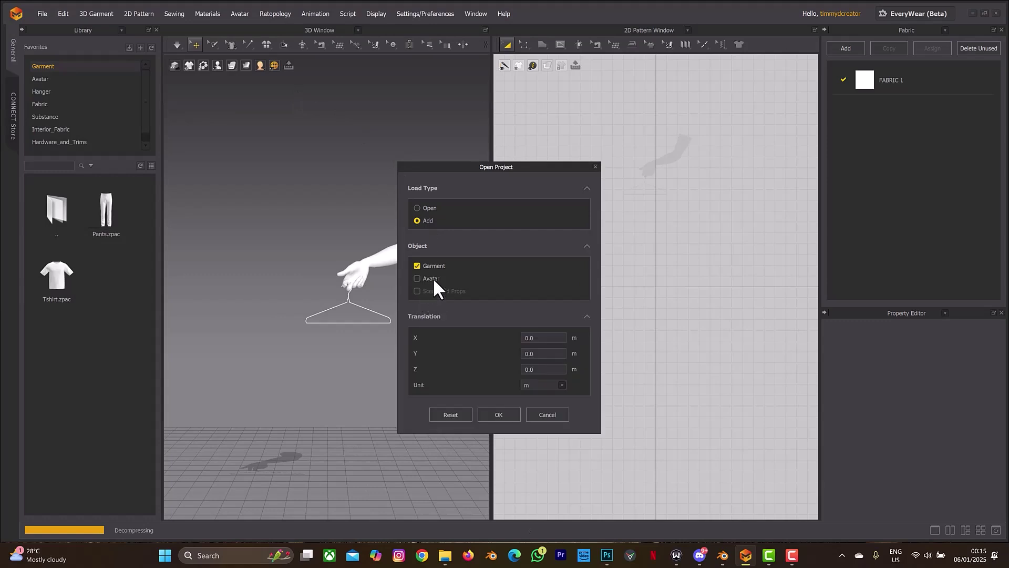
left_click(487, 415)
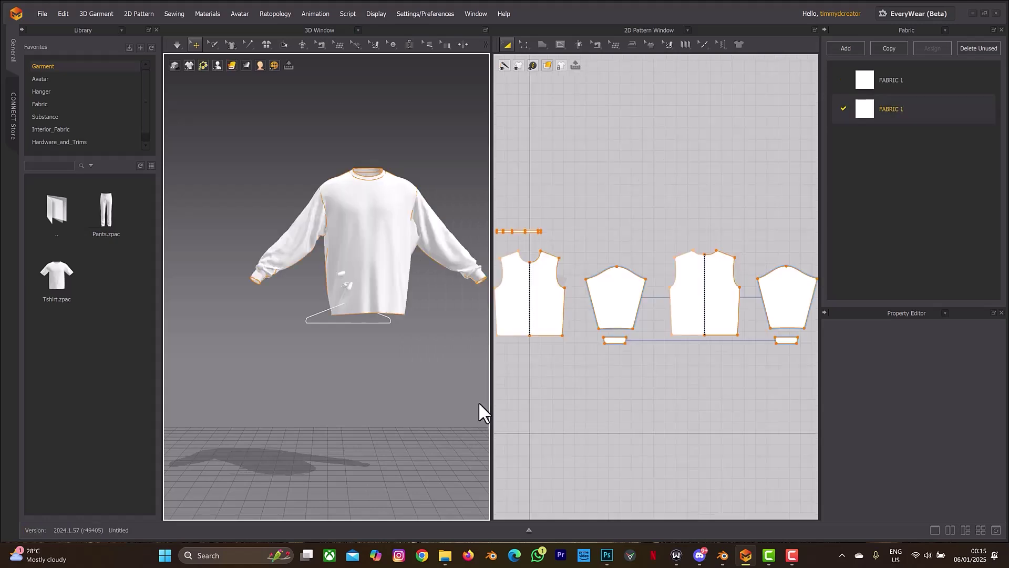
Select all pattern pieces of the sweatshirt and move the garment down to the hanger in the 3D view
left_click(588, 195)
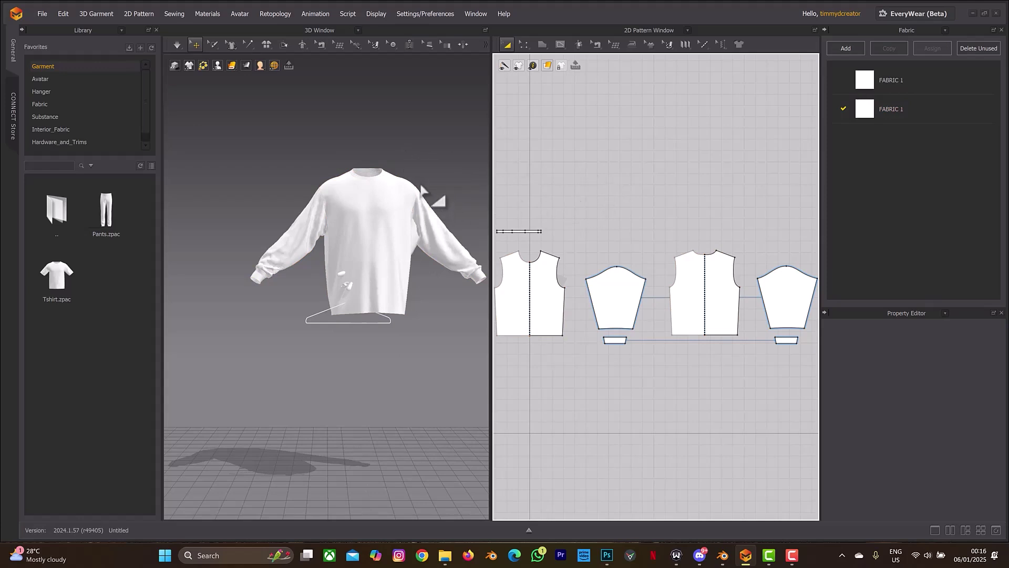
key("ctrl+a")
right_click_drag(440, 198, 419, 142)
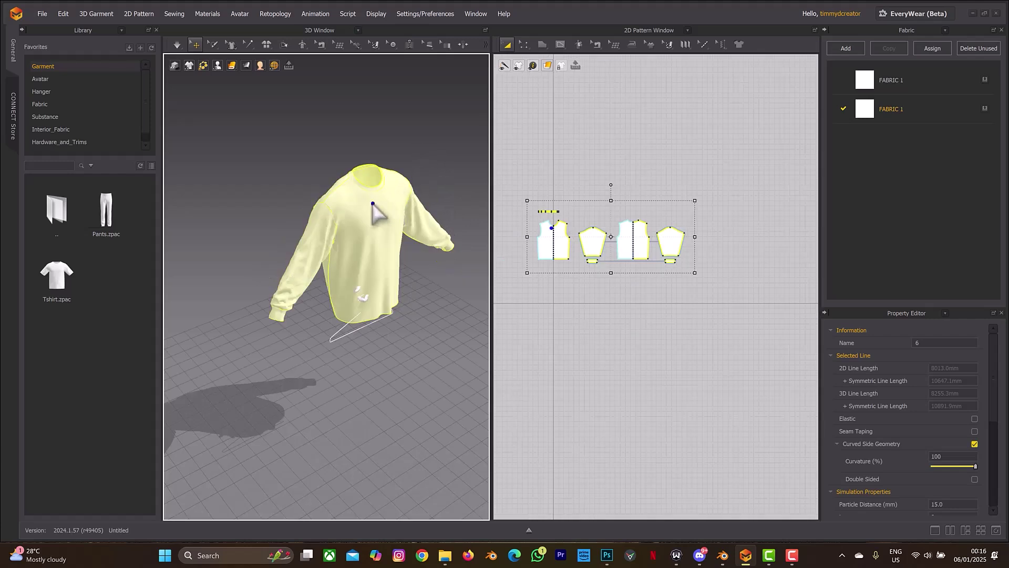
left_click(374, 210)
left_click_drag(377, 227, 371, 323)
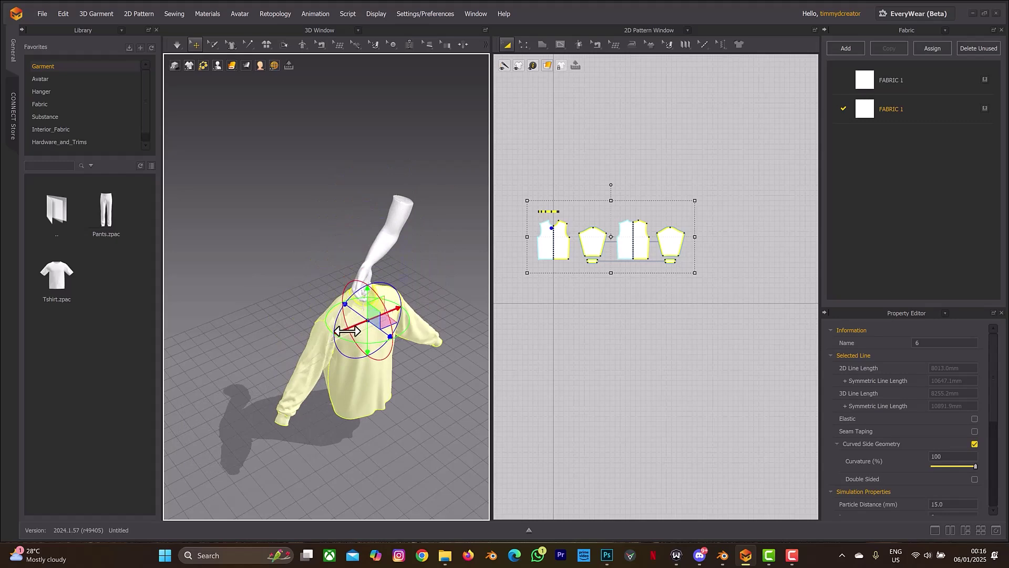
Fine-tune the sweatshirt's position so the hanger sits inside it with the hook coming out of the neck opening
scroll(353, 323, "down", 4)
scroll(356, 319, "up", 8)
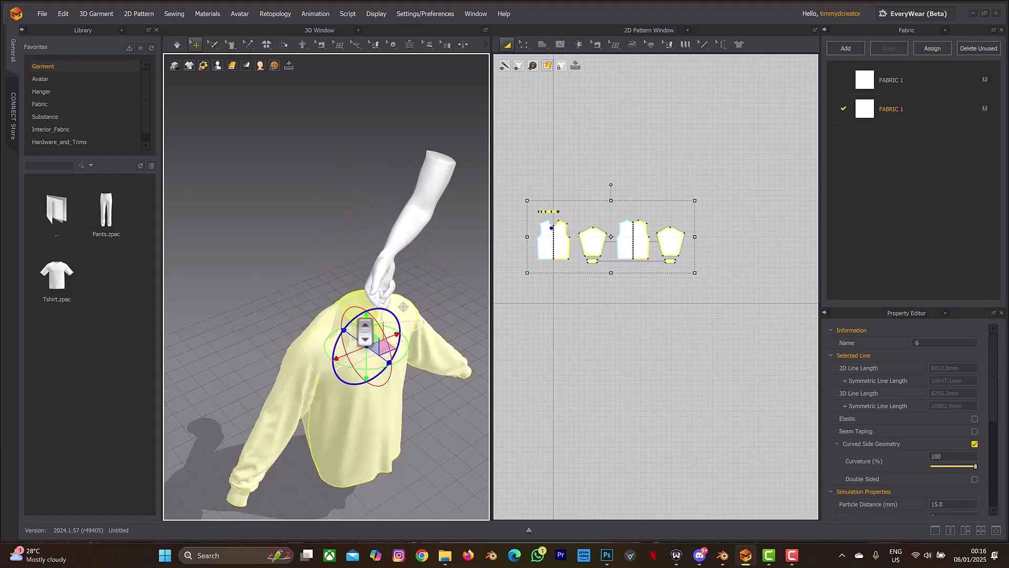
middle_click_drag(394, 342, 386, 320)
left_click_drag(386, 321, 401, 383)
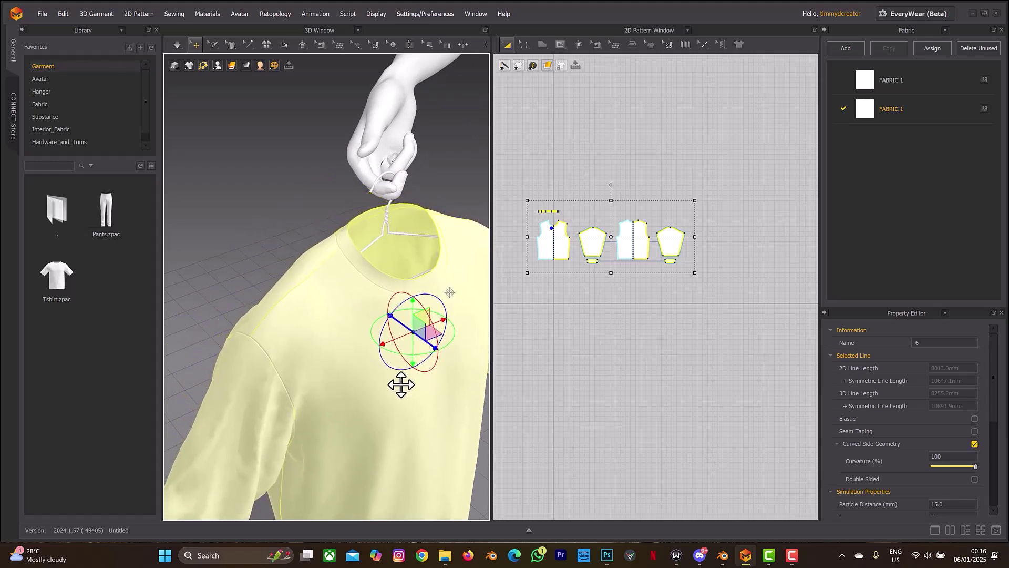
right_click_drag(401, 384, 368, 325)
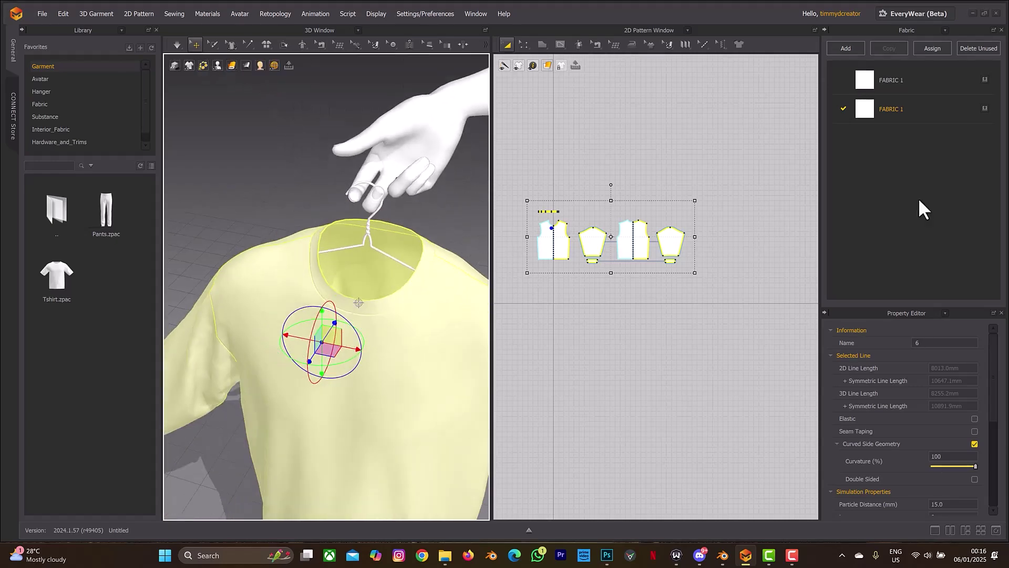
Set the particle distance of the selected pattern pieces to 7 mm
scroll(921, 428, "down", 3)
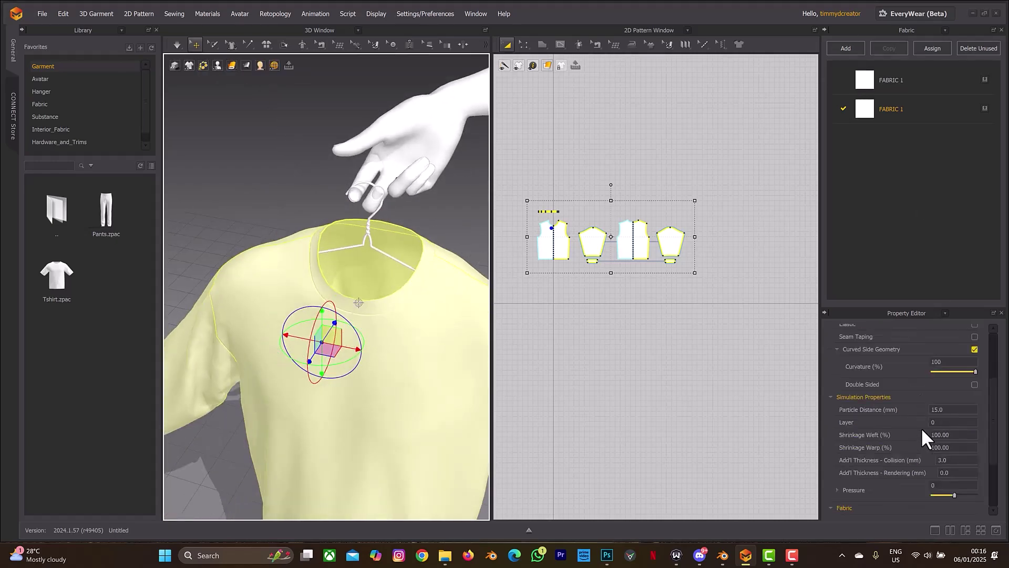
left_click(949, 378)
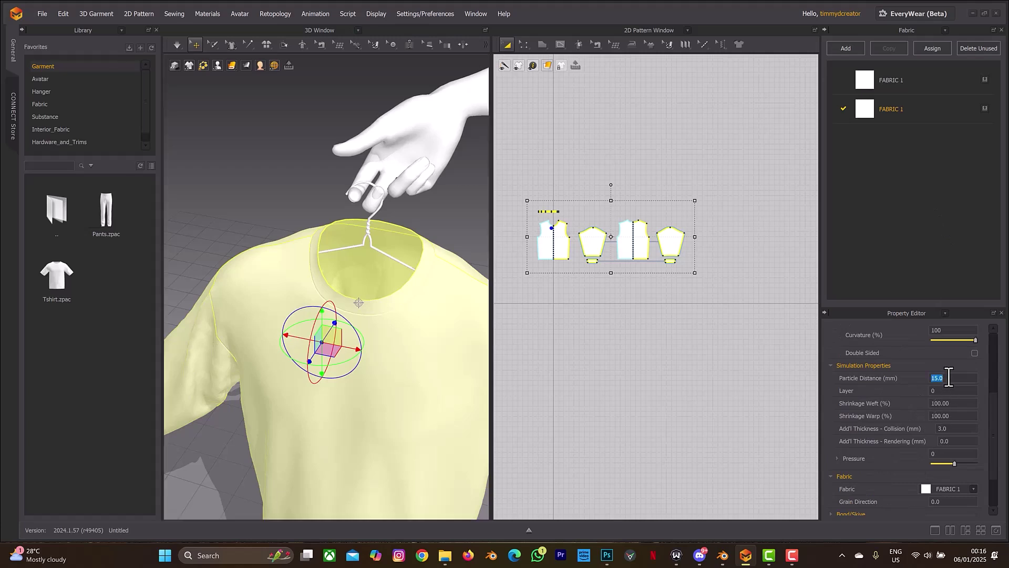
type("7")
key("Return")
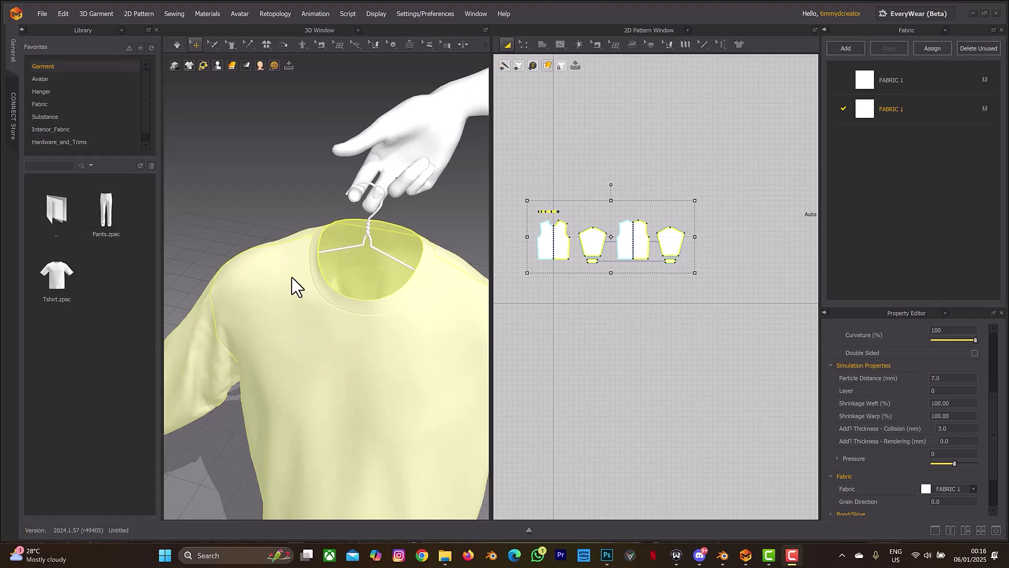
Simulate the sweatshirt in Normal (Default) mode until it drapes on the hanger, and stop the simulation
left_click(176, 45)
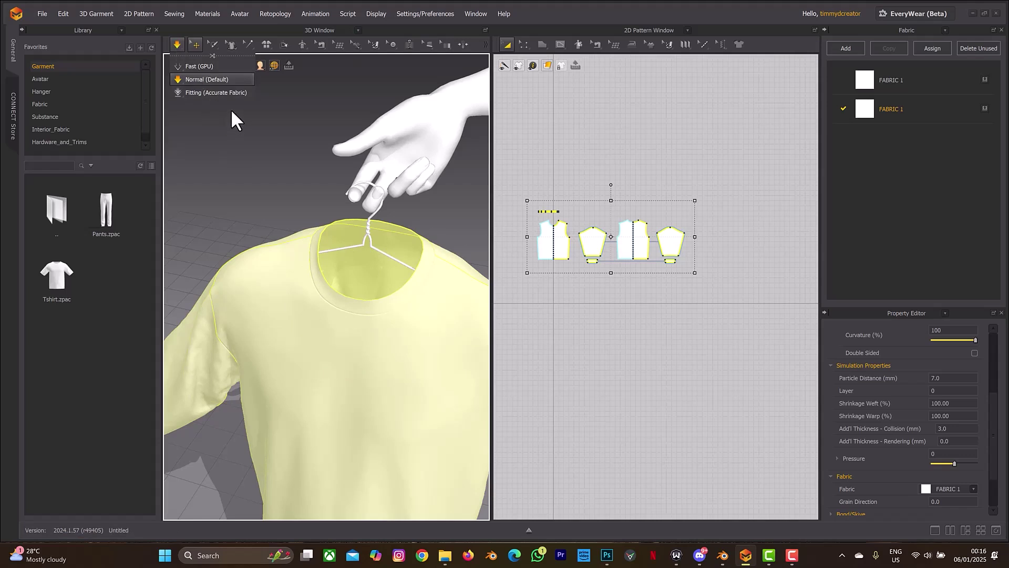
key("space")
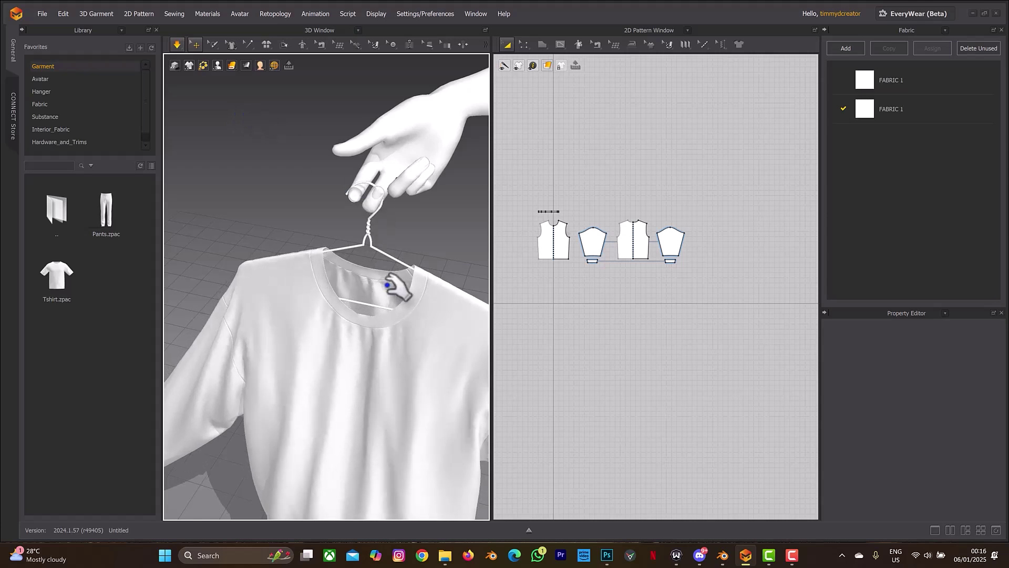
scroll(399, 288, "down", 5)
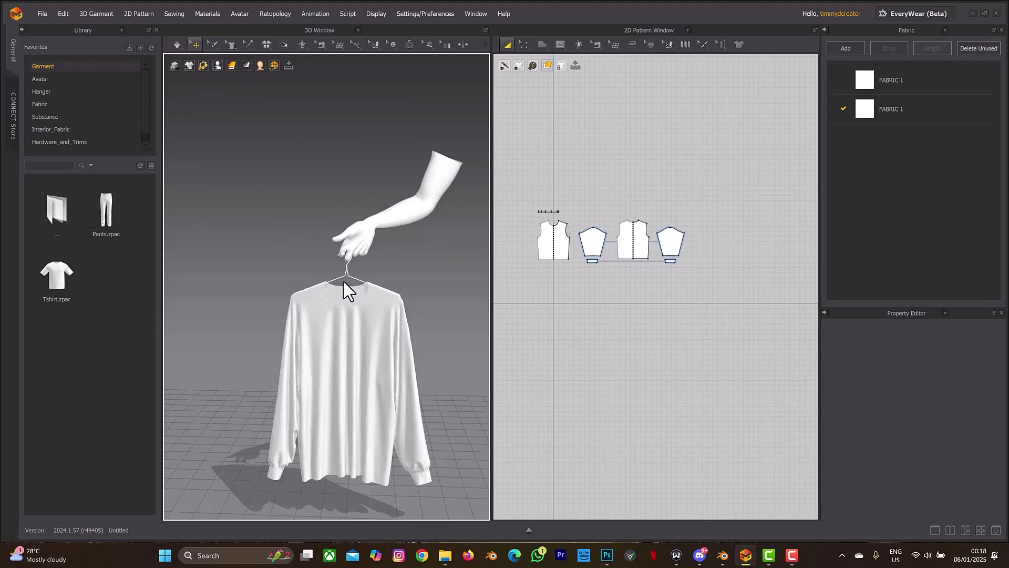
Change the simulation mode to Fitting (Accurate Fabric)
left_click(181, 46)
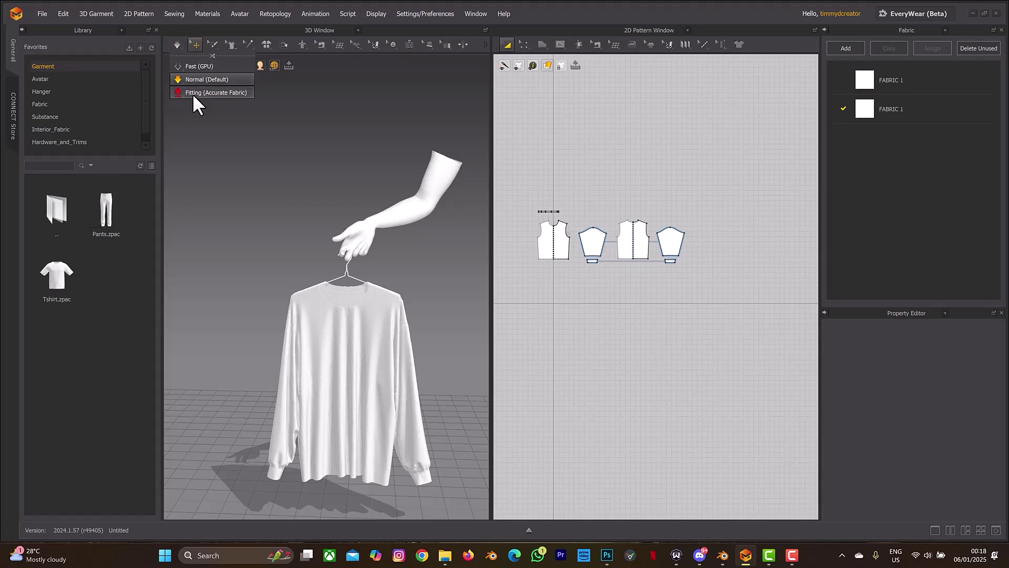
left_click(218, 91)
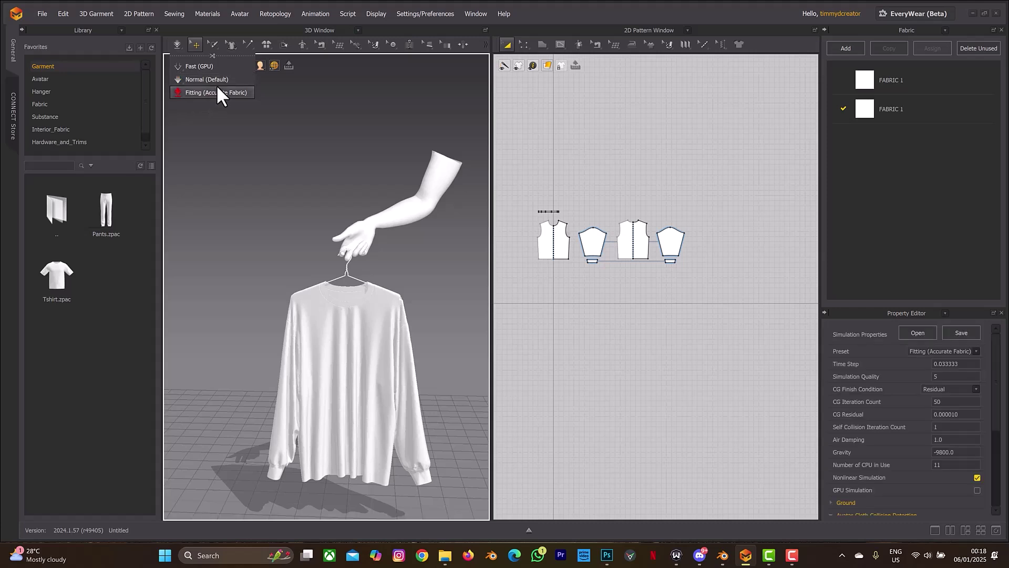
left_click(169, 93)
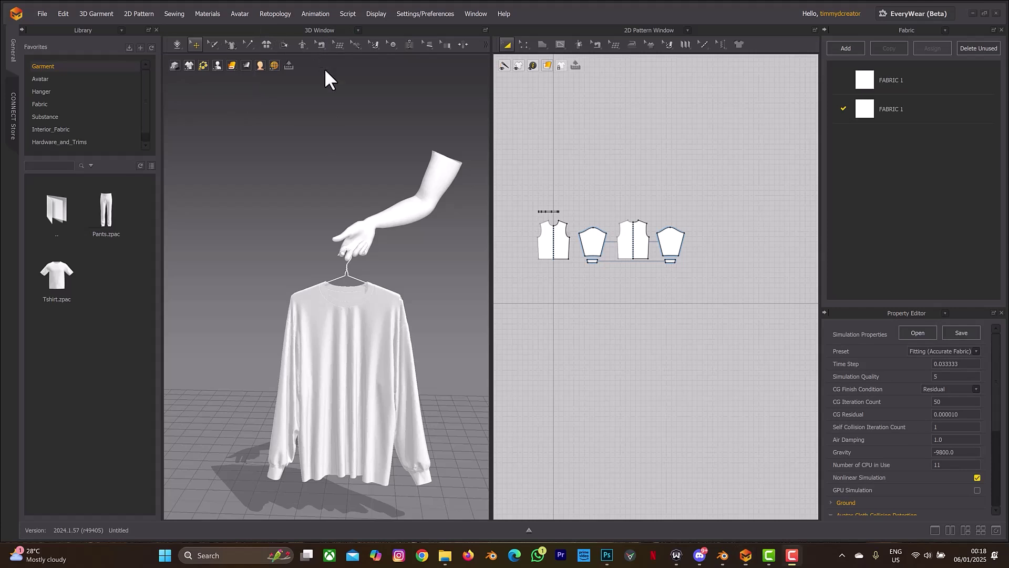
Record the animation of the sweatshirt following the moving hand and hanger, and switch back to Blender
left_click(314, 13)
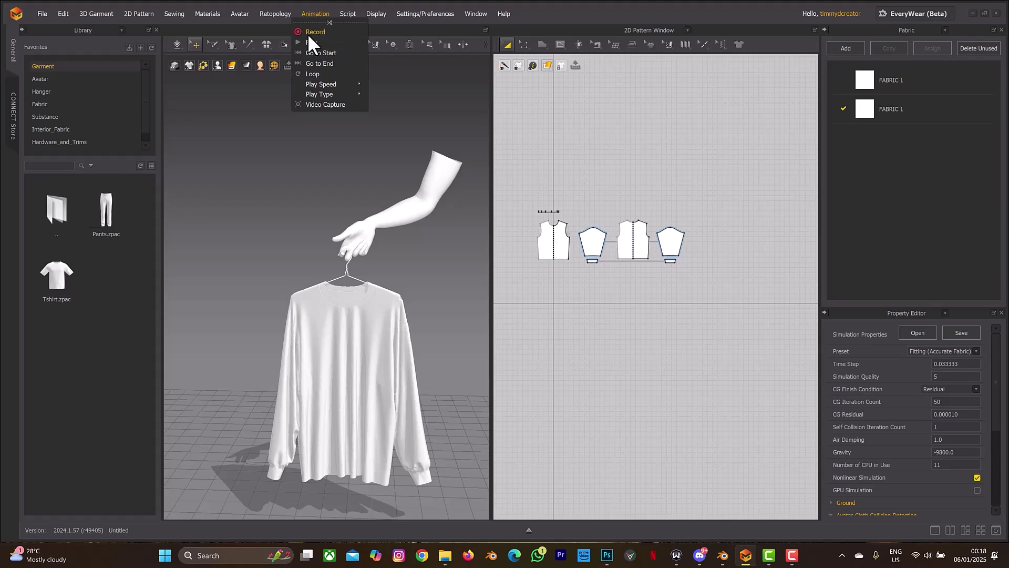
left_click(307, 34)
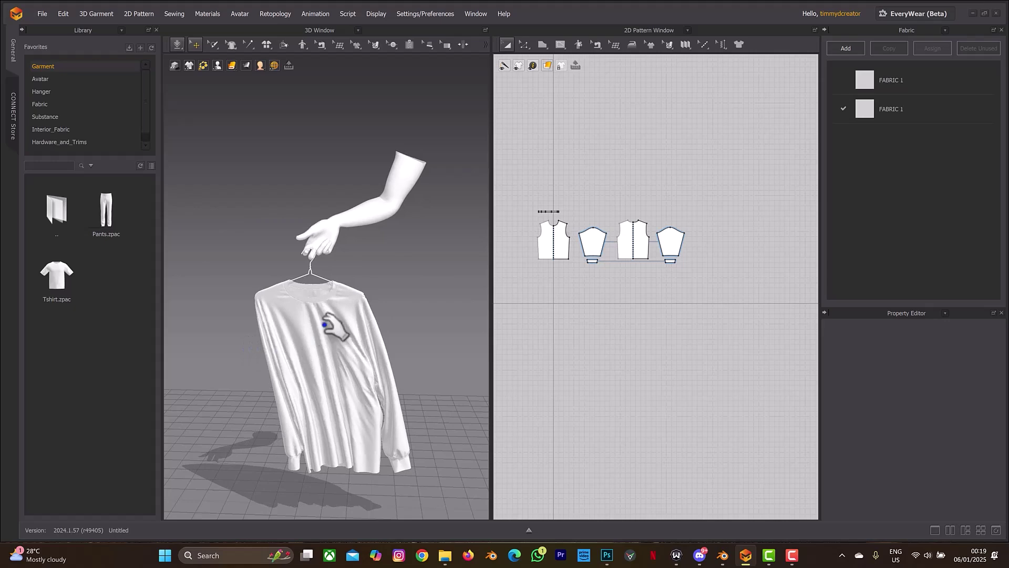
left_click(722, 556)
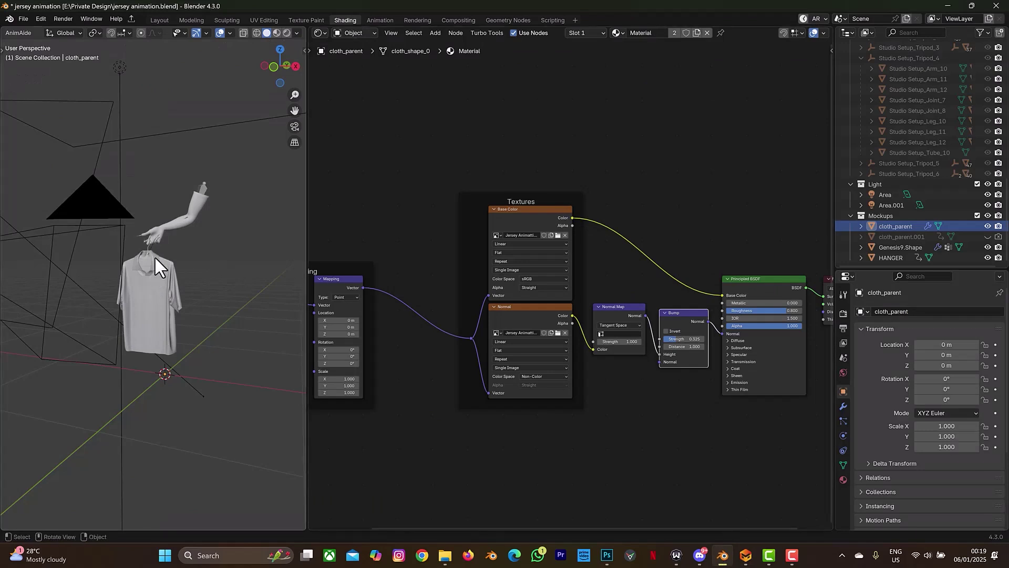